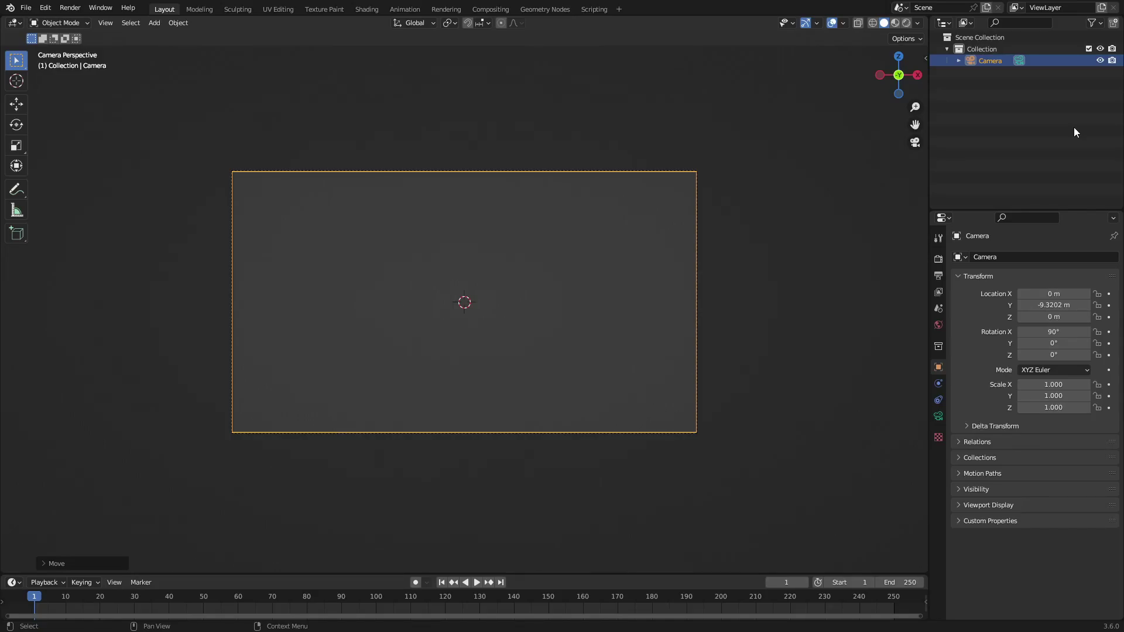
Add a blank Grease Pencil object named GPencil, viewed through the camera
{"action": "middle_click_drag", "start_coordinate": [697, 169], "coordinate": [452, 403]}
{"action": "key", "text": "KP_0"}
{"action": "key", "text": "shift+a"}
{"action": "mouse_move", "coordinate": [476, 145]}
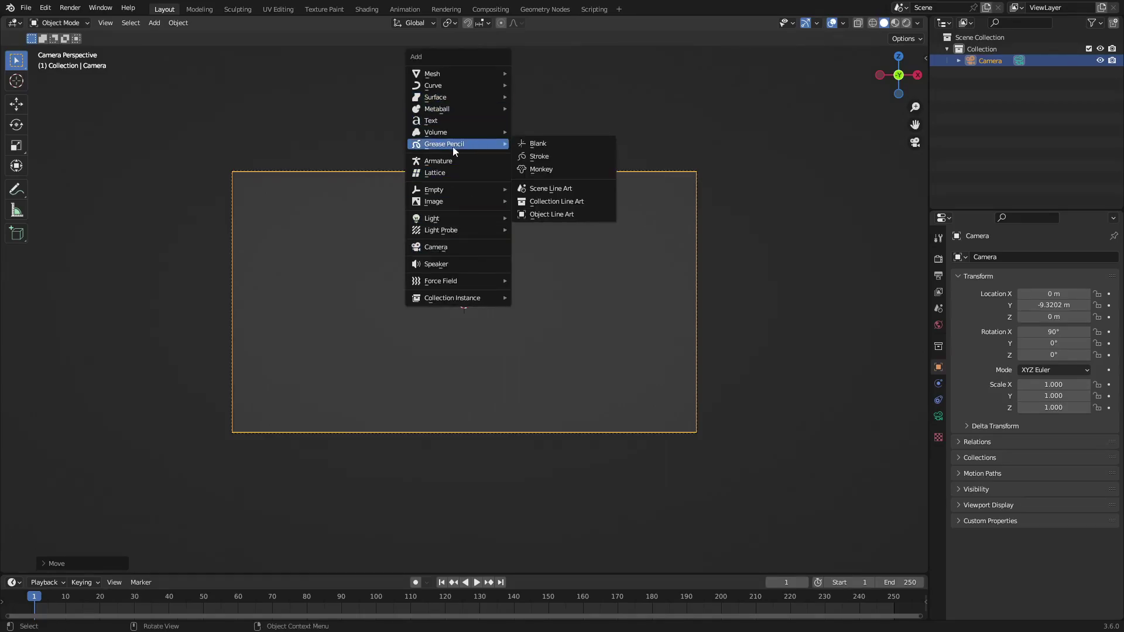
{"action": "left_click", "coordinate": [535, 143]}
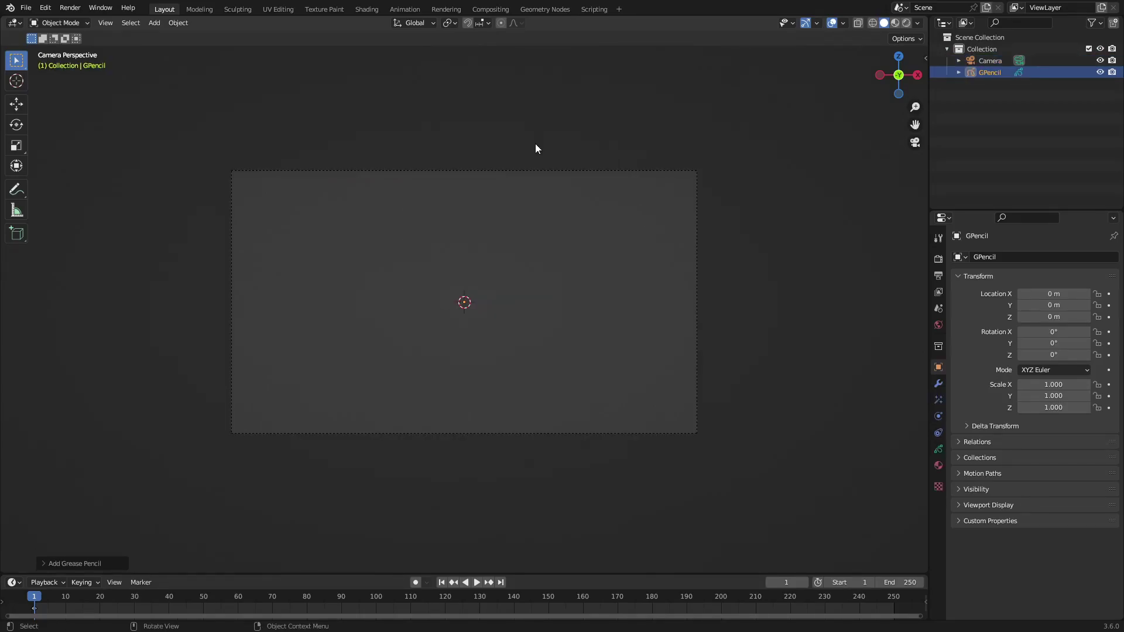
{"action": "scroll", "coordinate": [438, 195], "scroll_direction": "up", "scroll_amount": 1}
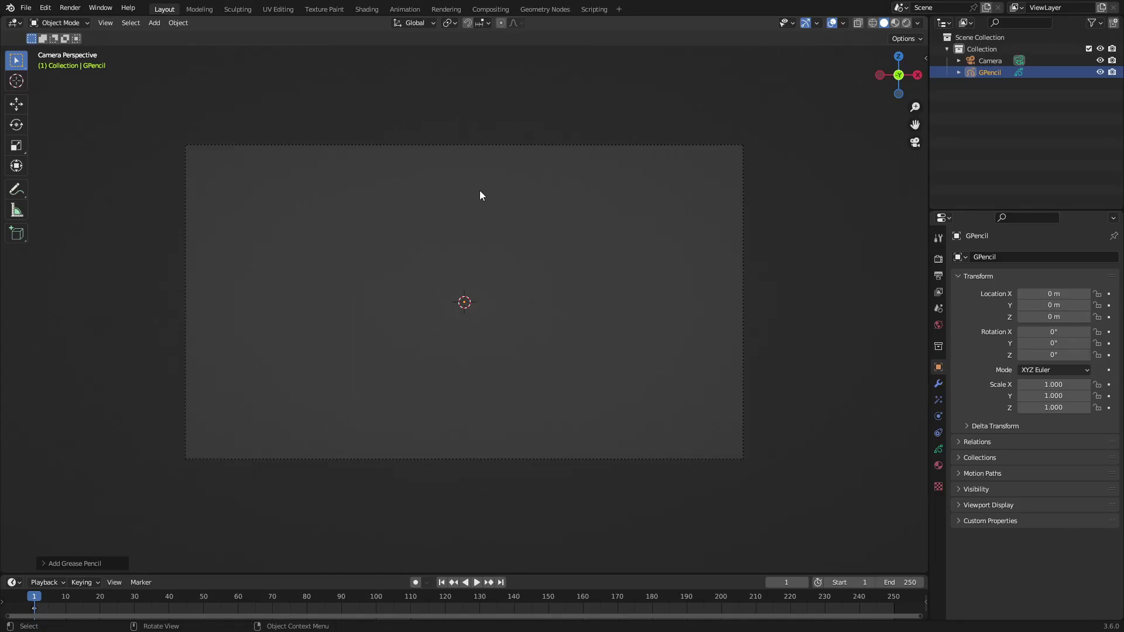
Add the 2D Animation workspace so the GPencil object opens in Draw Mode
{"action": "left_click", "coordinate": [619, 9]}
{"action": "left_click", "coordinate": [621, 9]}
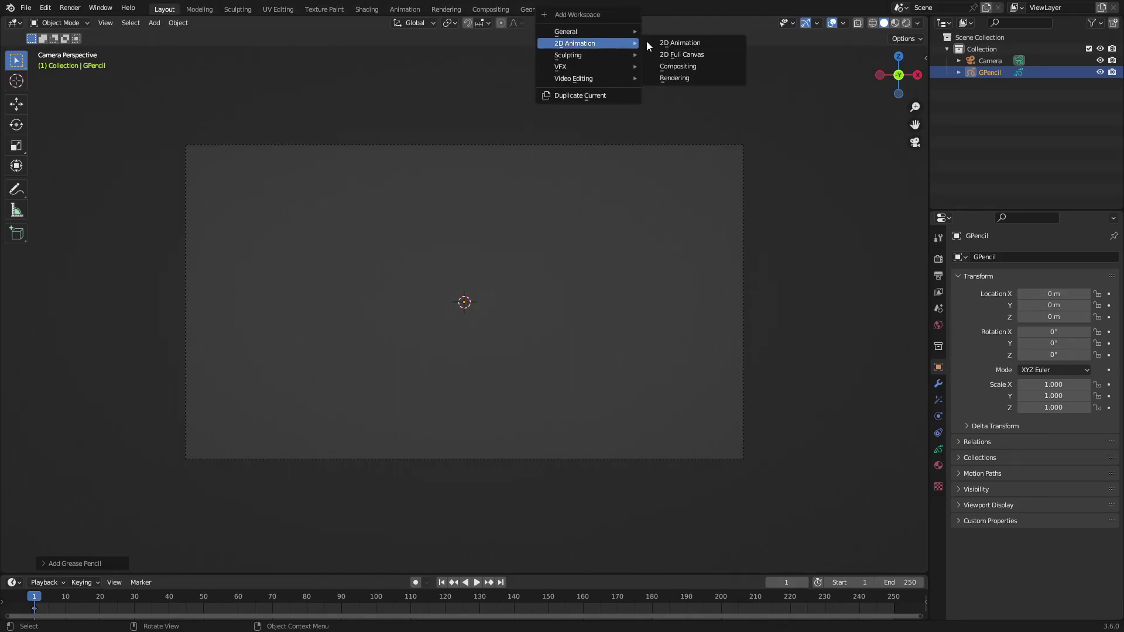
{"action": "left_click", "coordinate": [693, 47]}
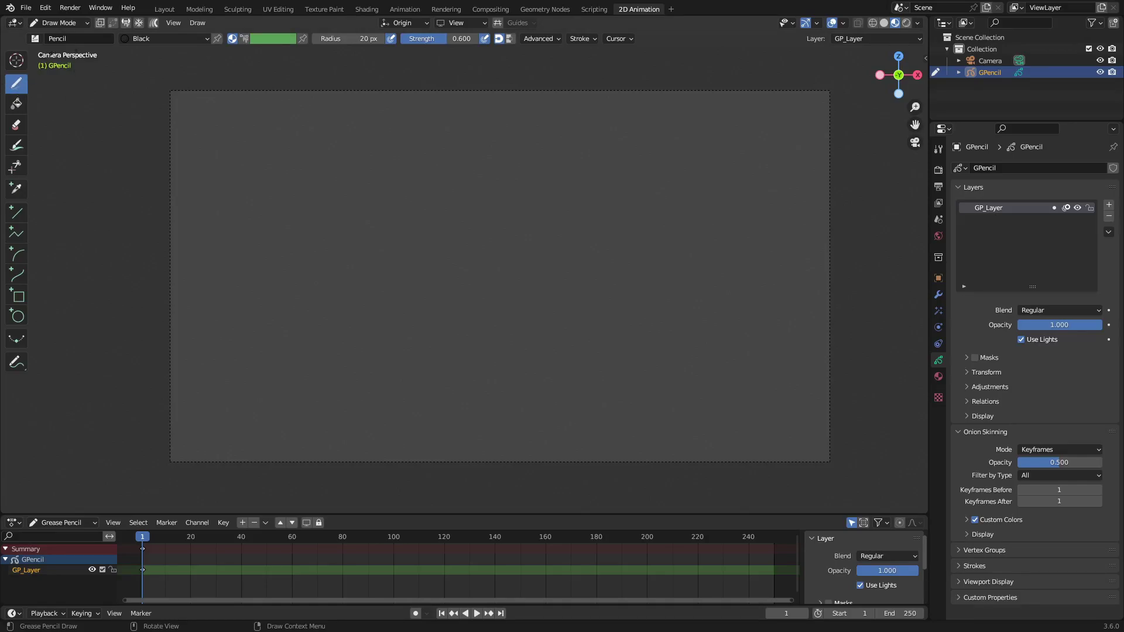
Staying in Draw Mode with the Black material, draw a closed blob outline in the camera frame
{"action": "left_click", "coordinate": [174, 39]}
{"action": "left_click", "coordinate": [52, 25]}
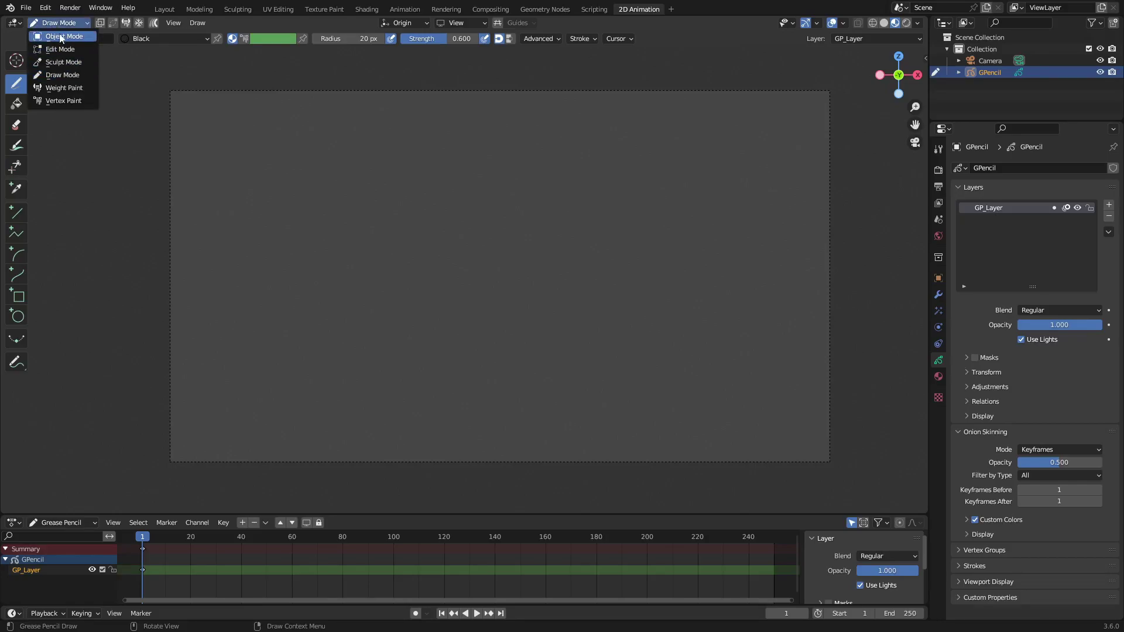
{"action": "left_click", "coordinate": [65, 76]}
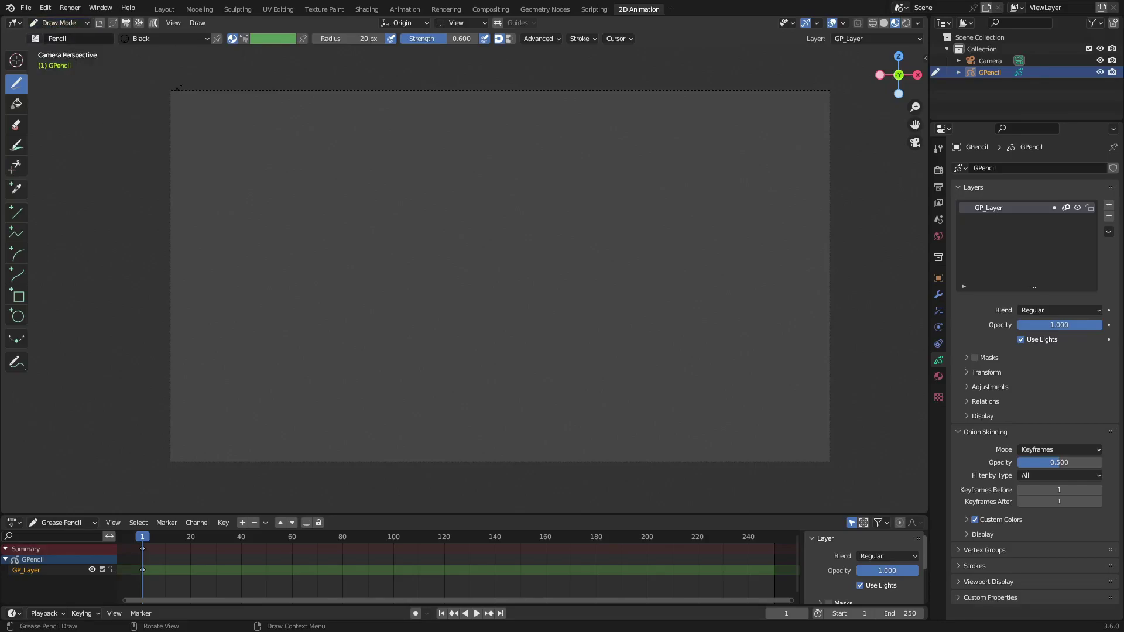
{"action": "mouse_move", "coordinate": [351, 160]}
{"action": "left_mouse_down"}
{"action": "mouse_move", "coordinate": [314, 242]}
{"action": "mouse_move", "coordinate": [367, 284]}
{"action": "mouse_move", "coordinate": [525, 280]}
{"action": "mouse_move", "coordinate": [495, 229]}
{"action": "mouse_move", "coordinate": [427, 212]}
{"action": "mouse_move", "coordinate": [396, 161]}
{"action": "mouse_move", "coordinate": [360, 158]}
{"action": "left_mouse_up"}
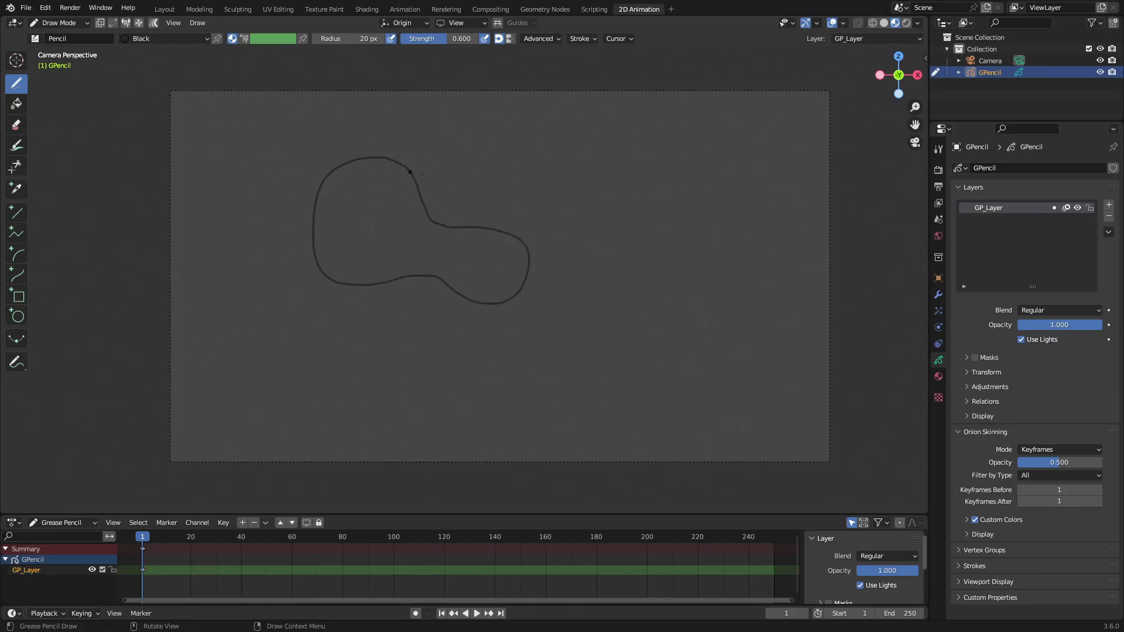
{"action": "scroll", "coordinate": [346, 188], "scroll_direction": "up", "scroll_amount": 1}
{"action": "scroll", "coordinate": [456, 246], "scroll_direction": "down", "scroll_amount": 2}
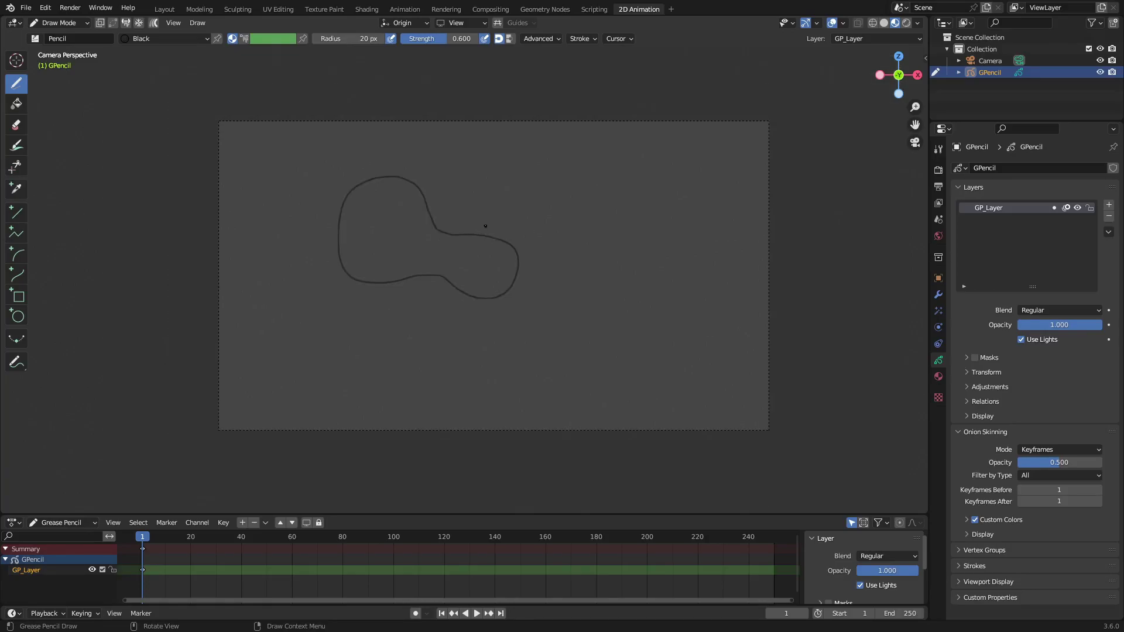
{"action": "scroll", "coordinate": [487, 224], "scroll_direction": "up", "scroll_amount": 2}
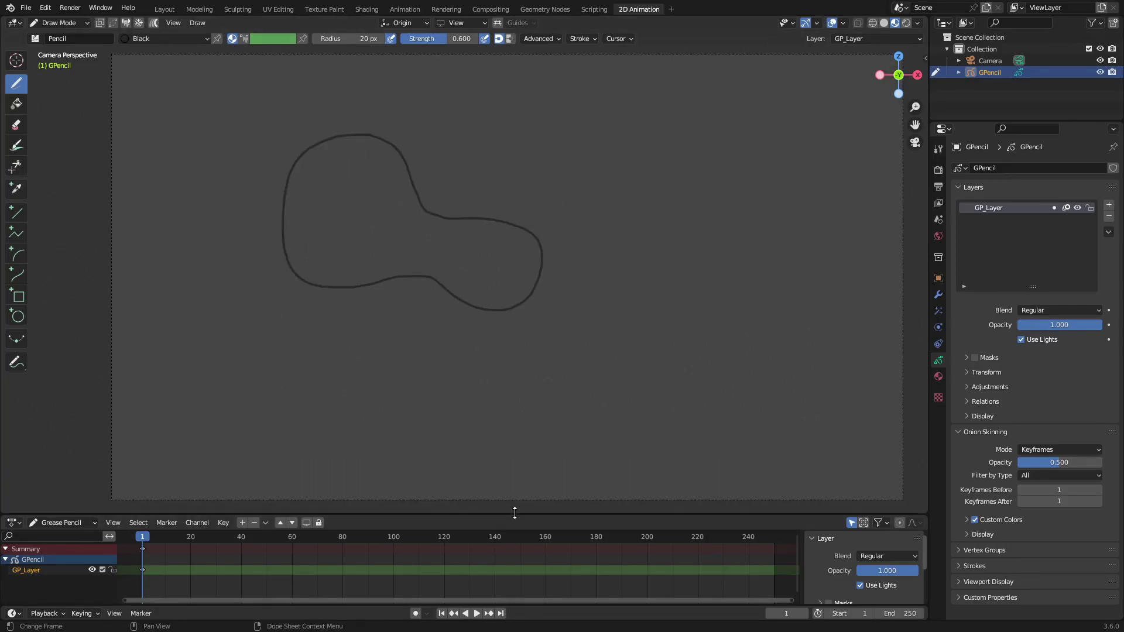
Render frame 1 with F12 to check the blob, then close the render window
{"action": "left_click_drag", "start_coordinate": [514, 515], "coordinate": [514, 504]}
{"action": "left_click", "coordinate": [69, 8]}
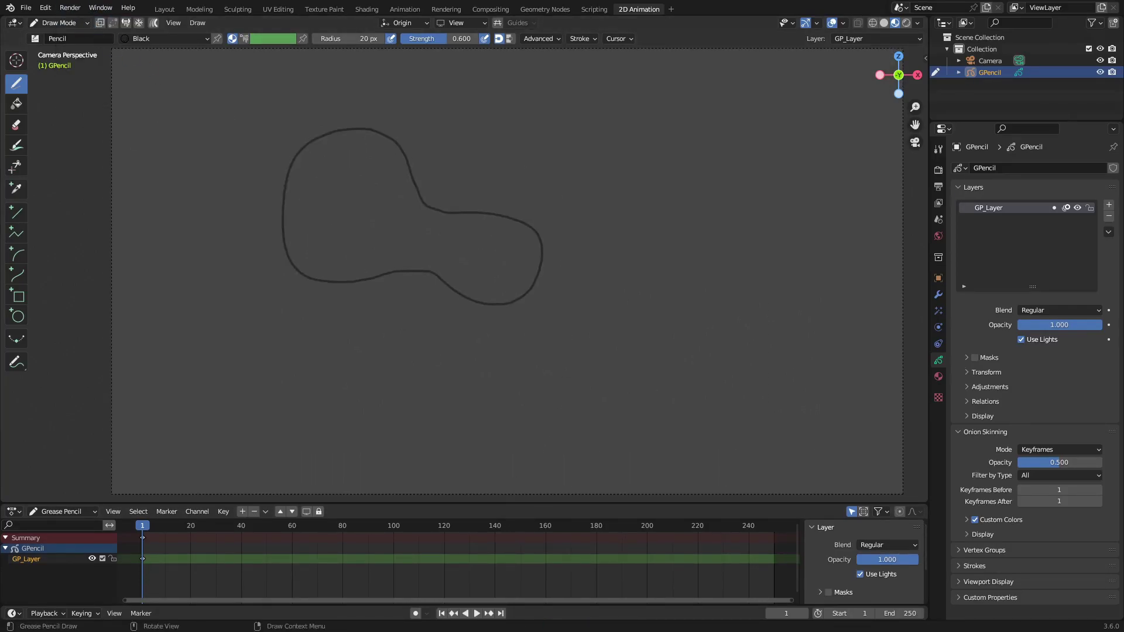
{"action": "key", "text": "F12"}
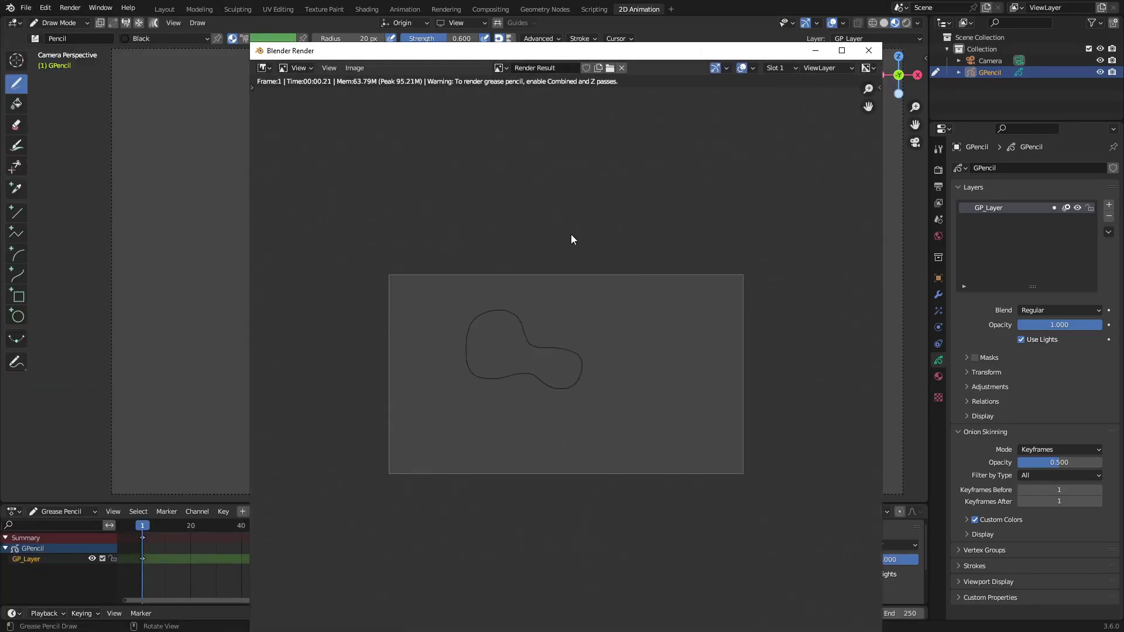
{"action": "scroll", "coordinate": [556, 284], "scroll_direction": "down", "scroll_amount": 2}
{"action": "scroll", "coordinate": [651, 268], "scroll_direction": "up", "scroll_amount": 1}
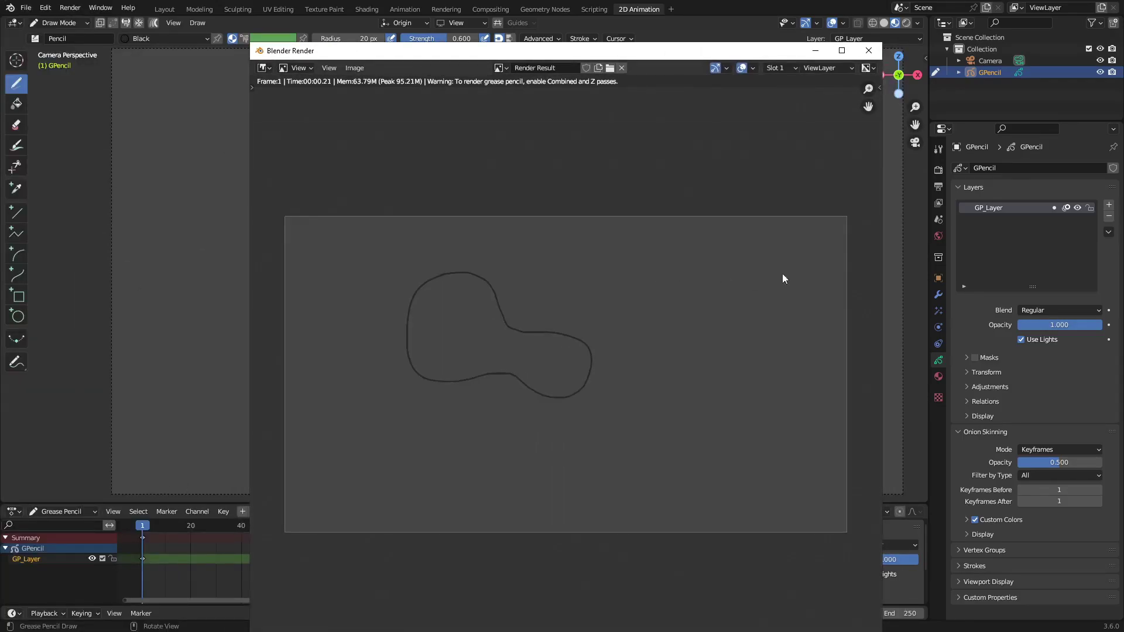
{"action": "left_click", "coordinate": [869, 50]}
{"action": "scroll", "coordinate": [446, 190], "scroll_direction": "down", "scroll_amount": 2}
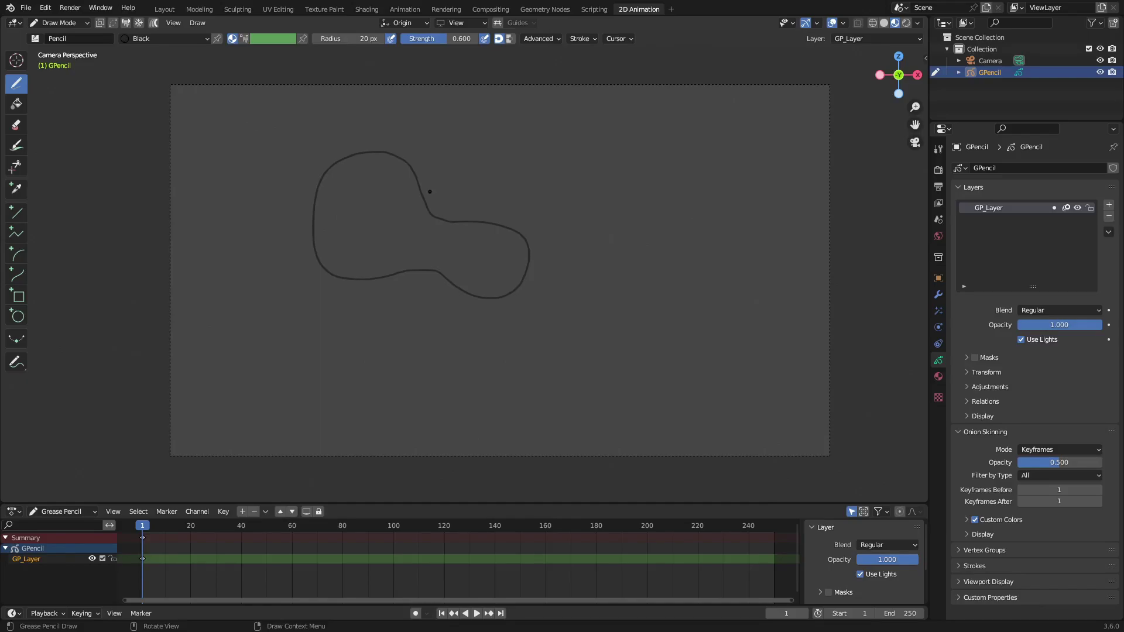
Make the dope sheet taller and move the playhead to frame 2
{"action": "left_click_drag", "start_coordinate": [439, 503], "coordinate": [446, 487]}
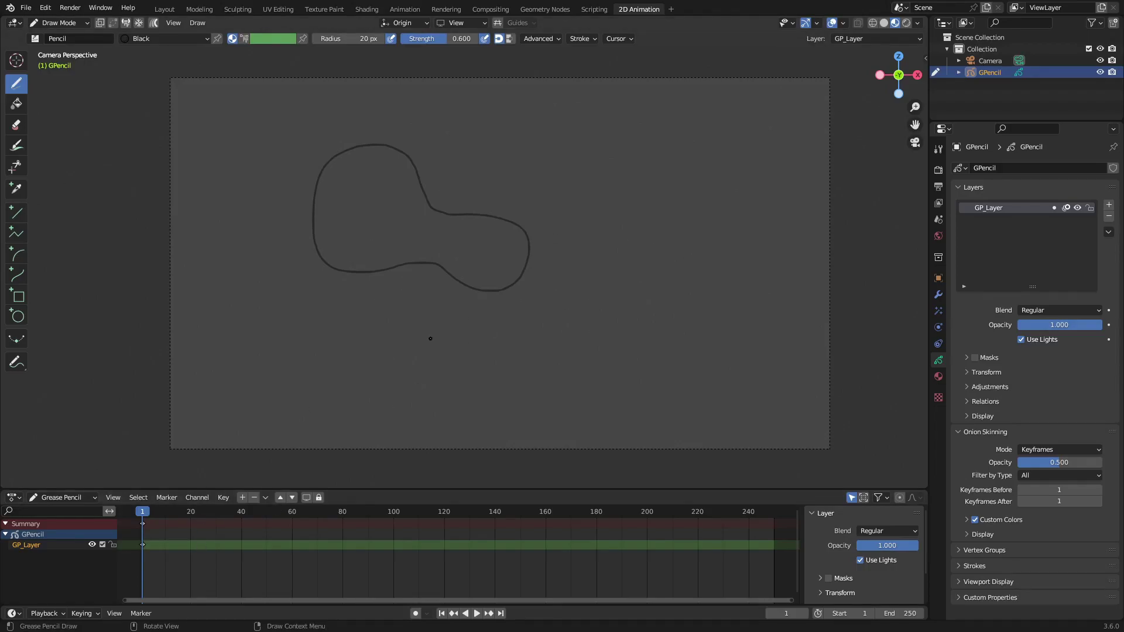
{"action": "left_click_drag", "start_coordinate": [143, 513], "coordinate": [145, 515]}
{"action": "scroll", "coordinate": [348, 550], "scroll_direction": "up", "scroll_amount": 5}
{"action": "scroll", "coordinate": [347, 551], "scroll_direction": "up", "scroll_amount": 4}
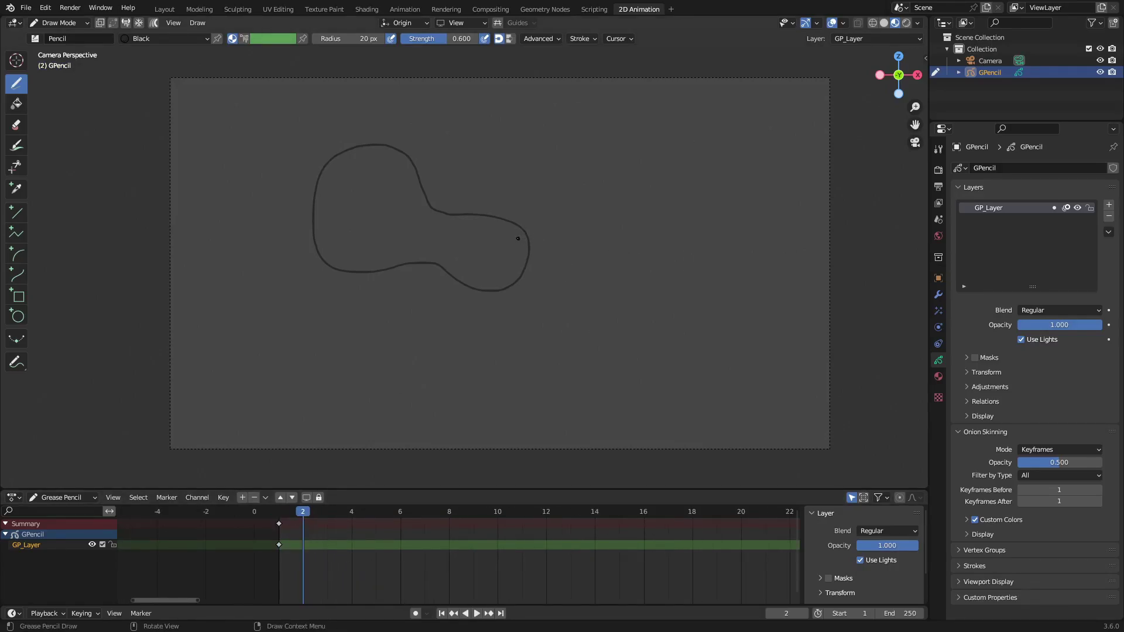
In Edit Mode, select all of the outline's points and delete them
{"action": "key", "text": "Tab"}
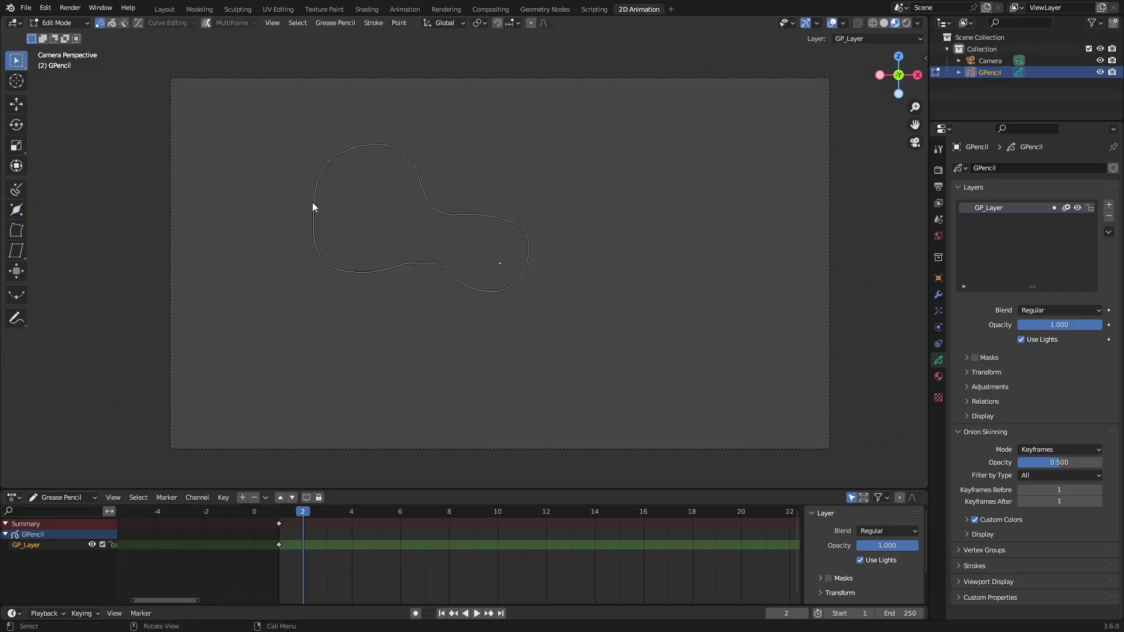
{"action": "scroll", "coordinate": [328, 202], "scroll_direction": "up", "scroll_amount": 2}
{"action": "key", "text": "a"}
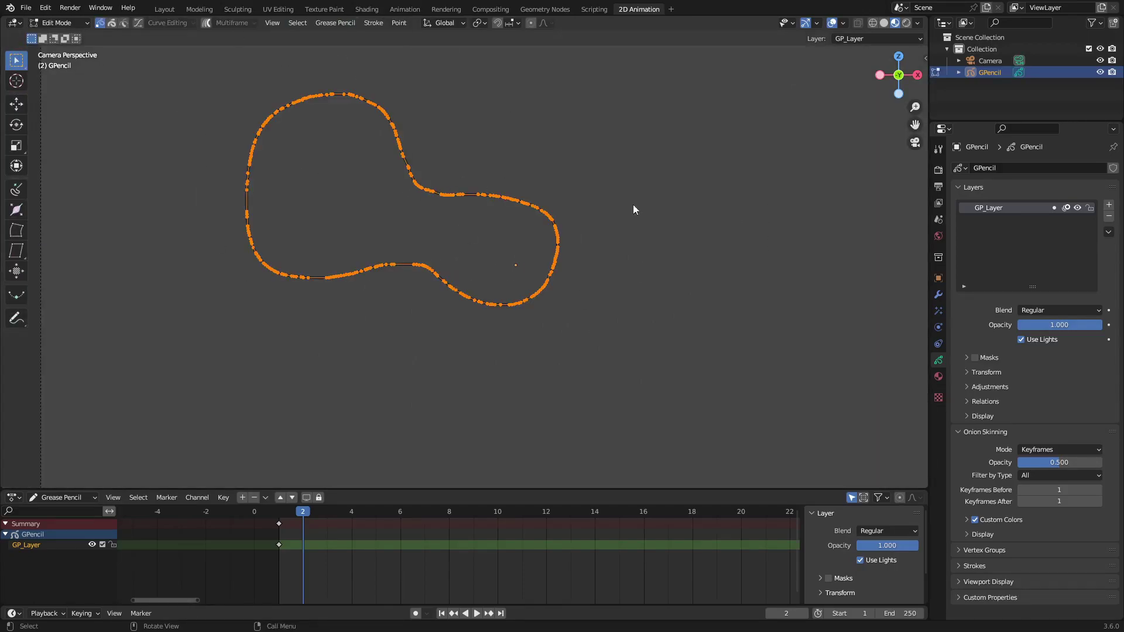
{"action": "key", "text": "x"}
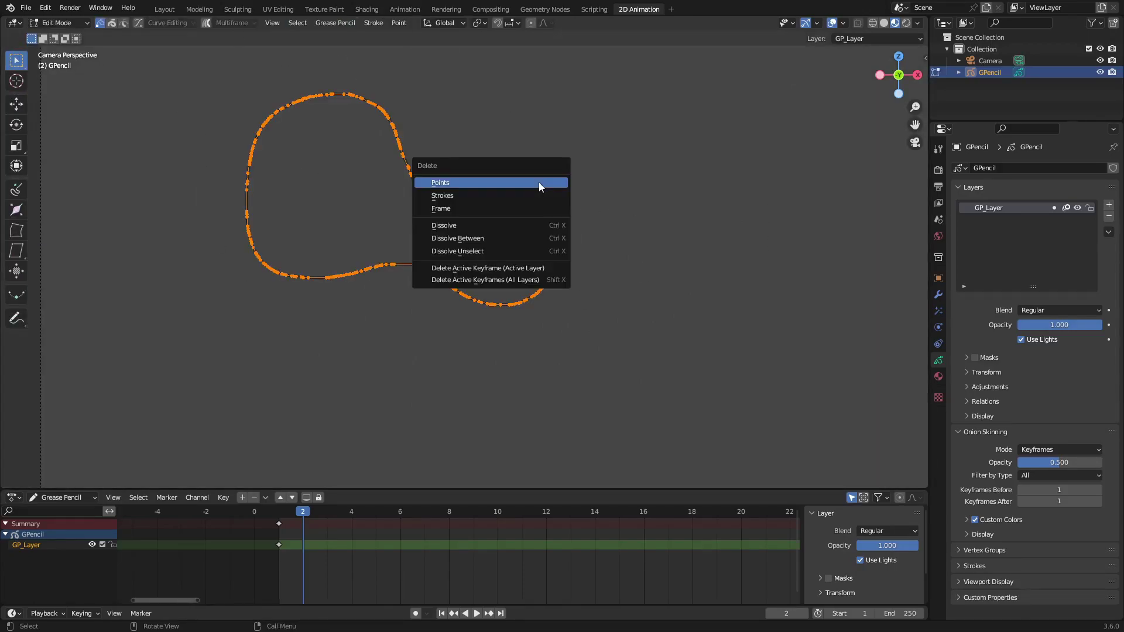
{"action": "left_click", "coordinate": [437, 191]}
Compare frames 1 and 2, undo the deletion, and return to Draw Mode
{"action": "left_click", "coordinate": [274, 511]}
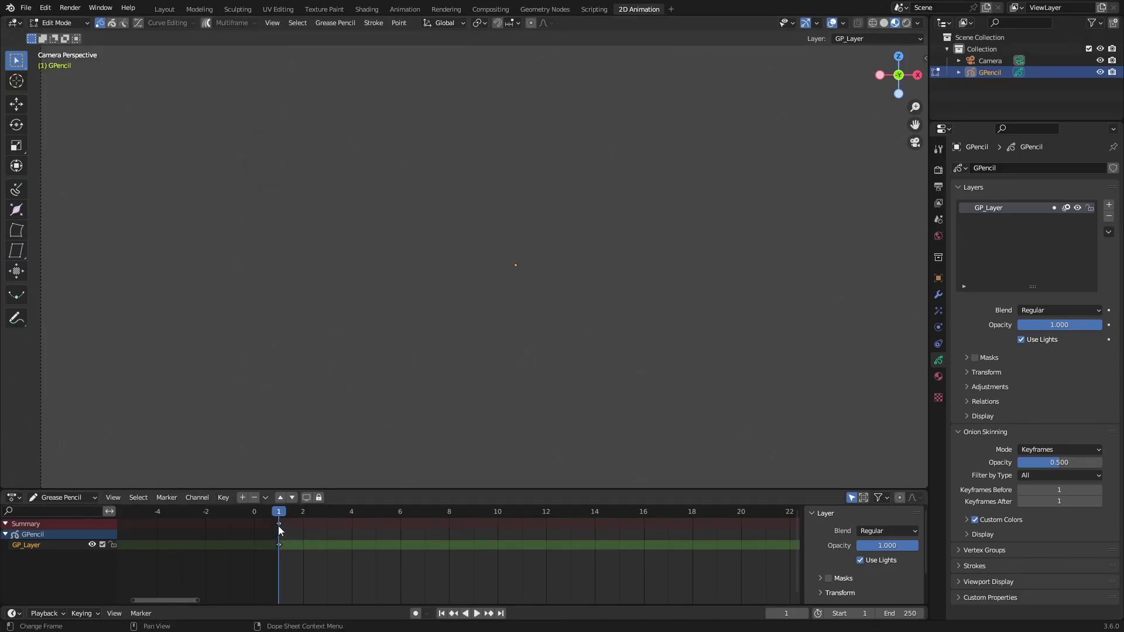
{"action": "left_click", "coordinate": [303, 513]}
{"action": "key", "text": "ctrl+z"}
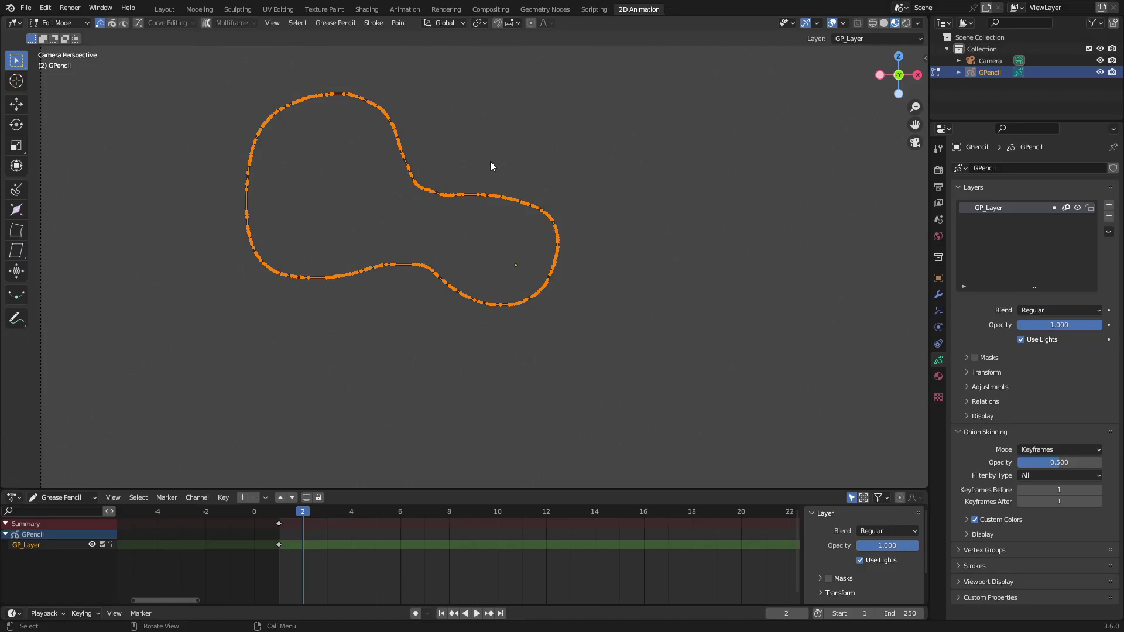
{"action": "key", "text": "Tab"}
{"action": "key", "text": "i"}
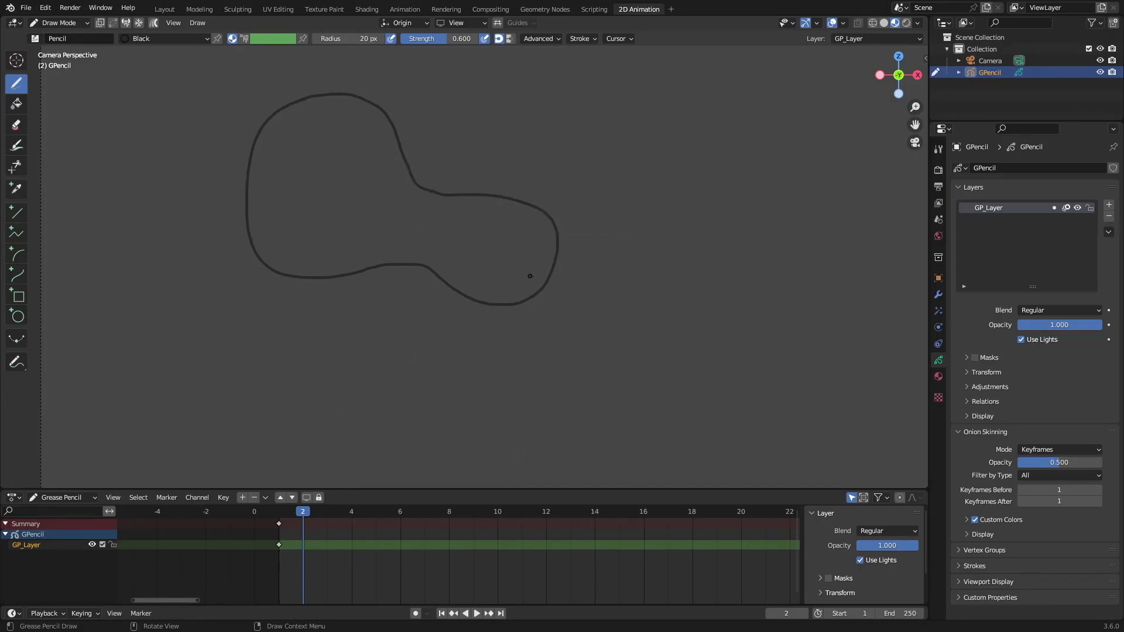
Duplicate the blob outline's keyframe onto frame 2
{"action": "key", "text": "i"}
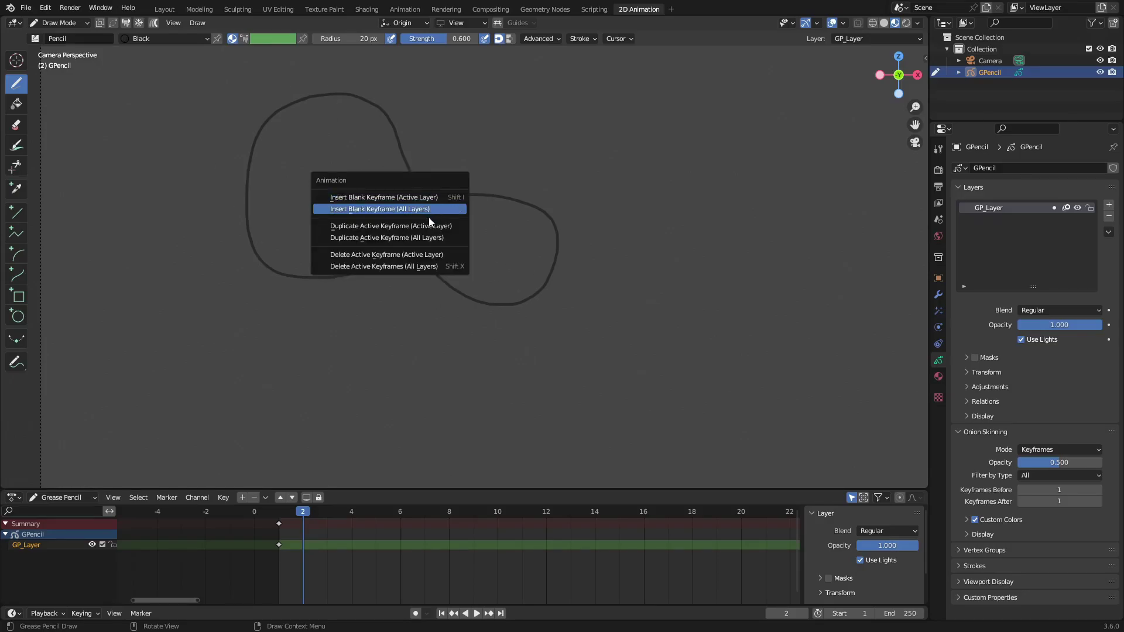
{"action": "left_click", "coordinate": [404, 228]}
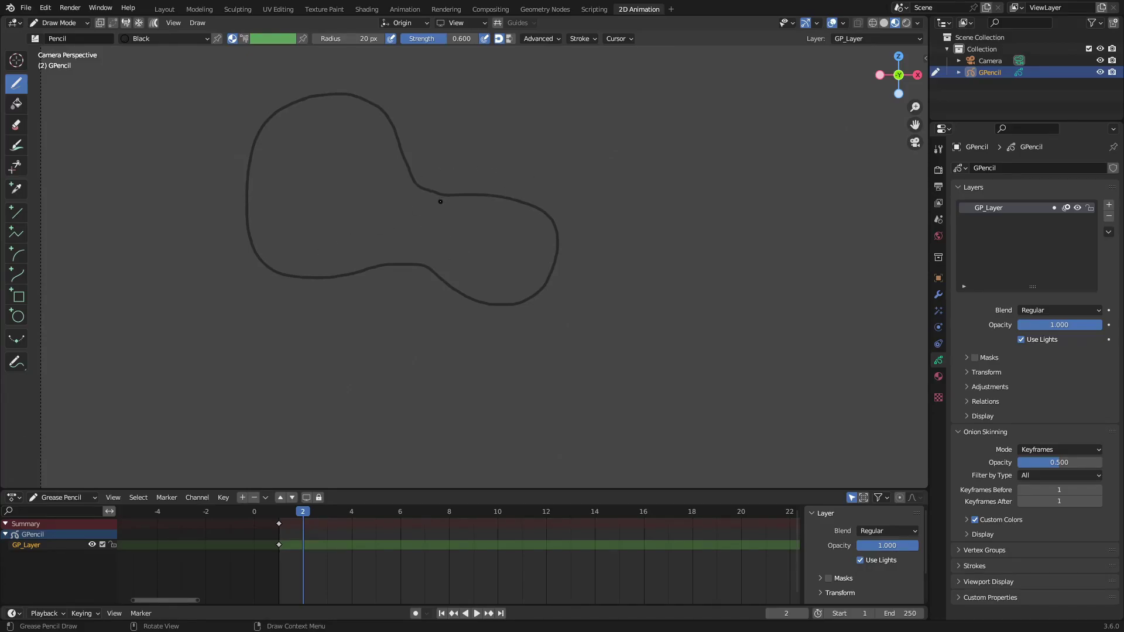
{"action": "key", "text": "i"}
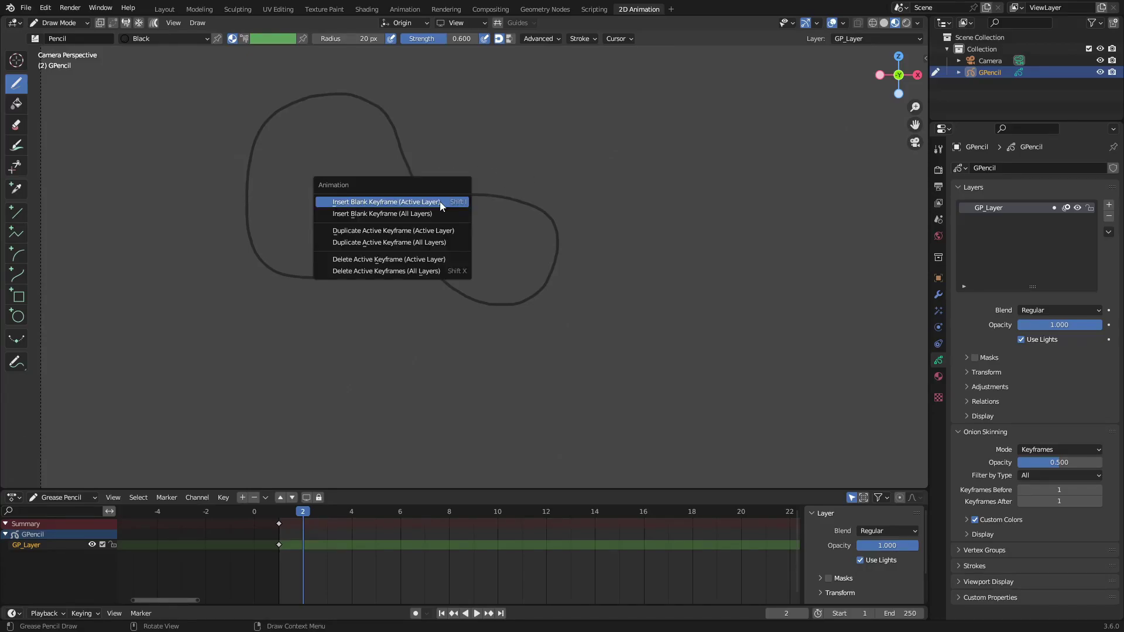
{"action": "left_click", "coordinate": [448, 232]}
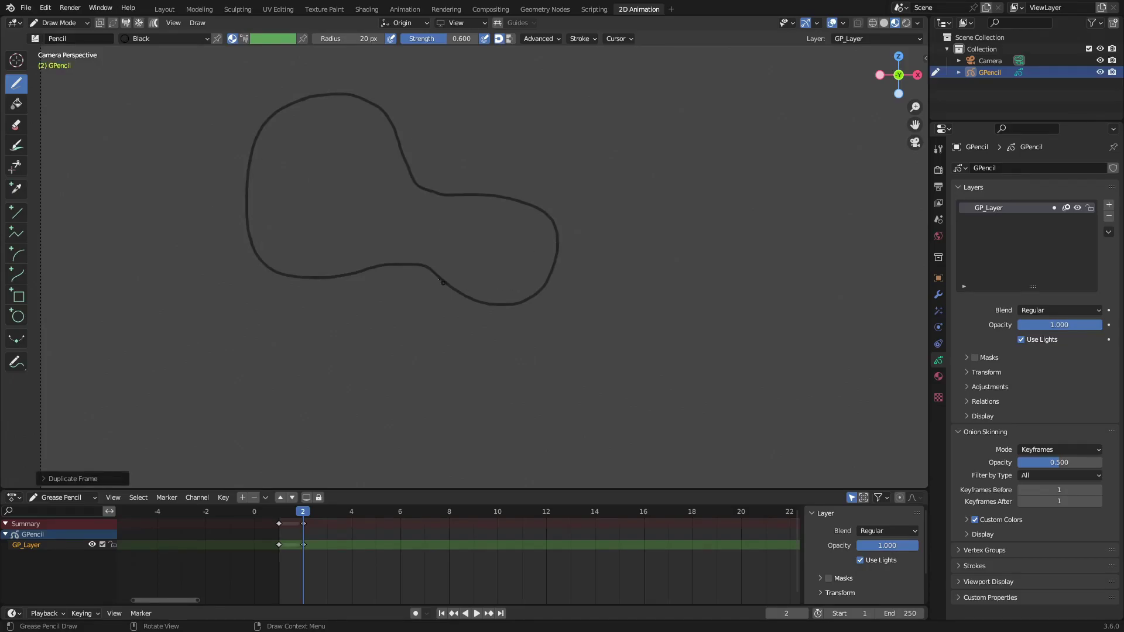
In Edit Mode on frame 2, box-select scattered outline points around the blob and delete them
{"action": "key", "text": "Tab"}
{"action": "left_click", "coordinate": [304, 157]}
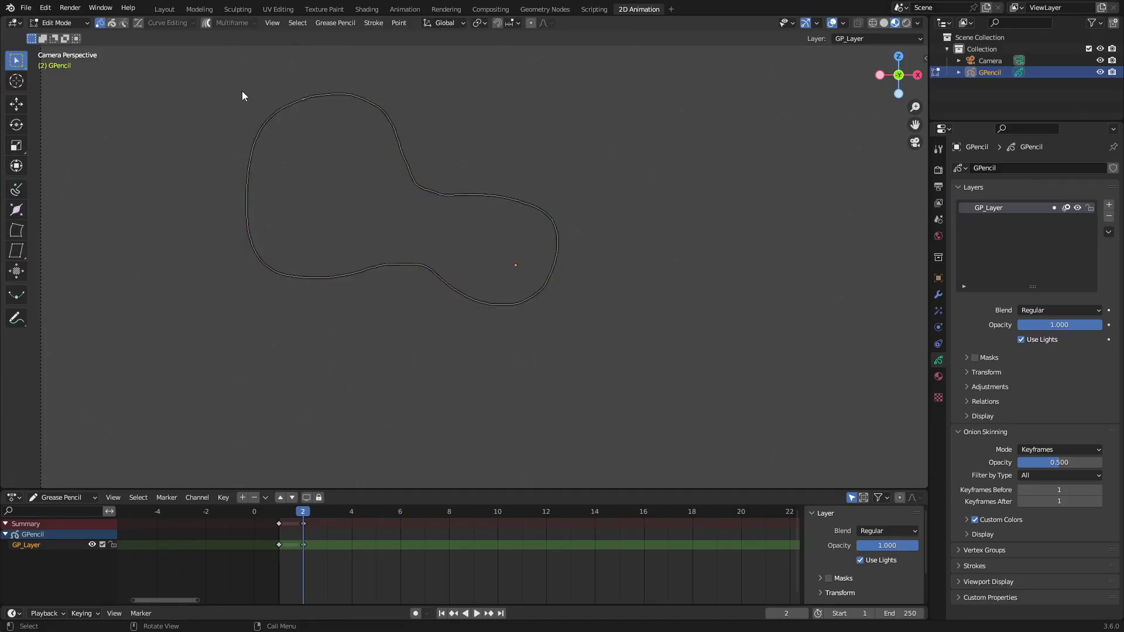
{"action": "left_click_drag", "start_coordinate": [243, 95], "coordinate": [326, 150]}
{"action": "mouse_move", "coordinate": [385, 100]}
{"action": "left_mouse_down", "text": "shift"}
{"action": "mouse_move", "coordinate": [454, 202]}
{"action": "mouse_move", "coordinate": [553, 221]}
{"action": "left_mouse_up", "text": "shift"}
{"action": "left_click_drag", "start_coordinate": [501, 268], "coordinate": [559, 309], "text": "shift"}
{"action": "left_click_drag", "start_coordinate": [445, 255], "coordinate": [364, 293], "text": "shift"}
{"action": "left_click_drag", "start_coordinate": [307, 247], "coordinate": [253, 281], "text": "shift"}
{"action": "left_click_drag", "start_coordinate": [276, 170], "coordinate": [191, 249], "text": "shift"}
{"action": "left_click_drag", "start_coordinate": [249, 177], "coordinate": [217, 198], "text": "shift"}
{"action": "key", "text": "x"}
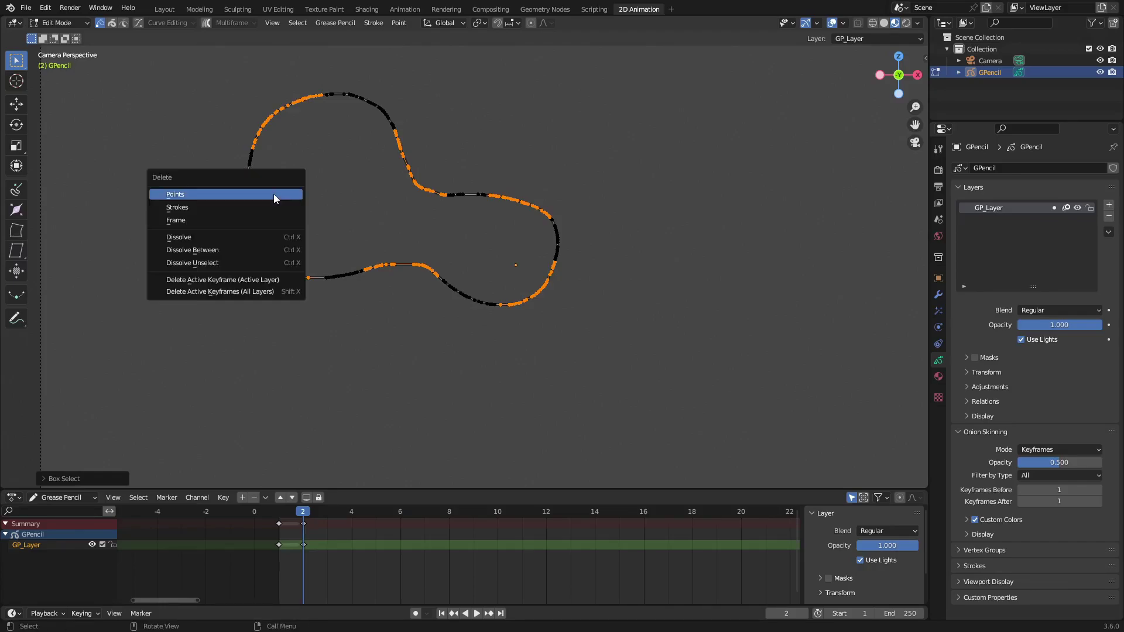
{"action": "left_click", "coordinate": [273, 194]}
Return to Draw Mode and compare the whole blob on frame 1 with the broken one on frame 2
{"action": "key", "text": "Tab"}
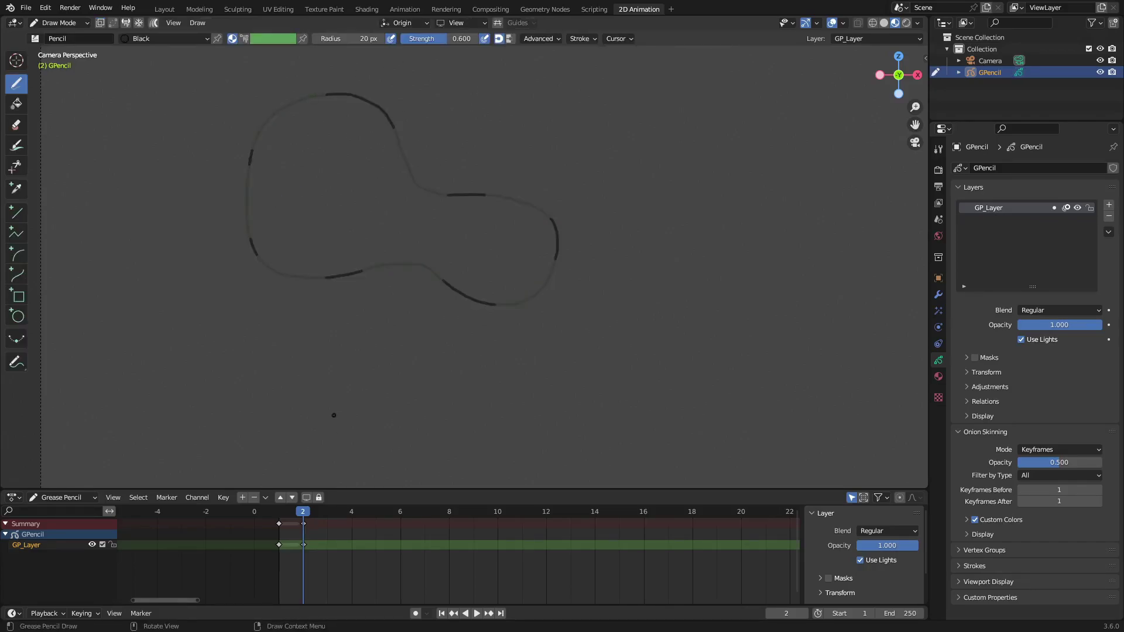
{"action": "left_click", "coordinate": [286, 512]}
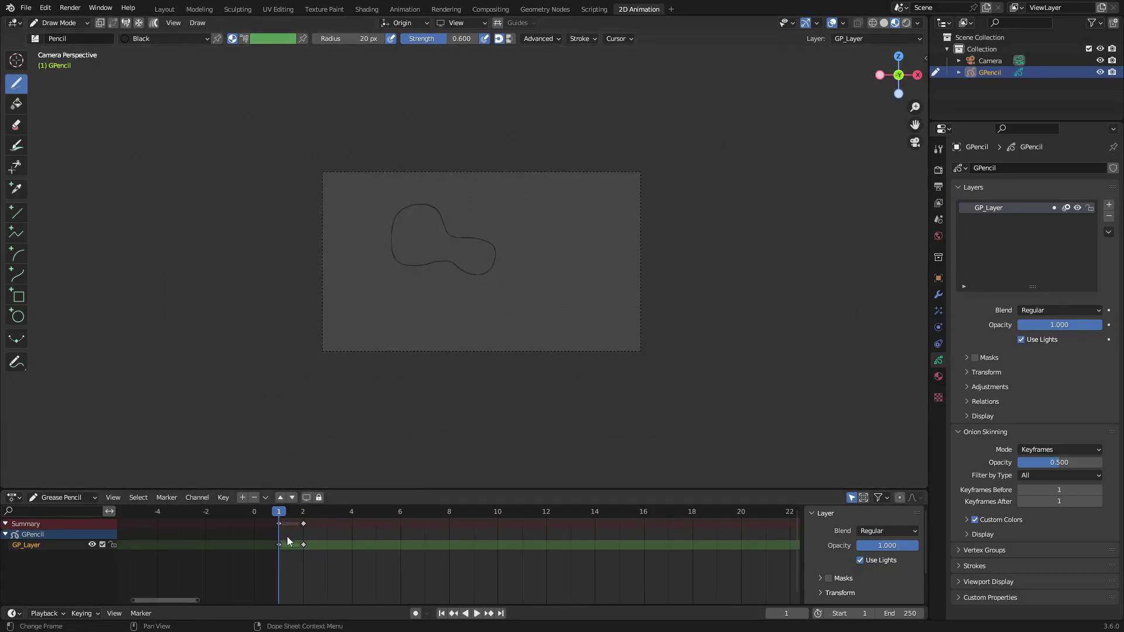
{"action": "left_click", "coordinate": [301, 513]}
Move the second keyframe from frame 2 to frame 8
{"action": "scroll", "coordinate": [462, 189], "scroll_direction": "up", "scroll_amount": 4}
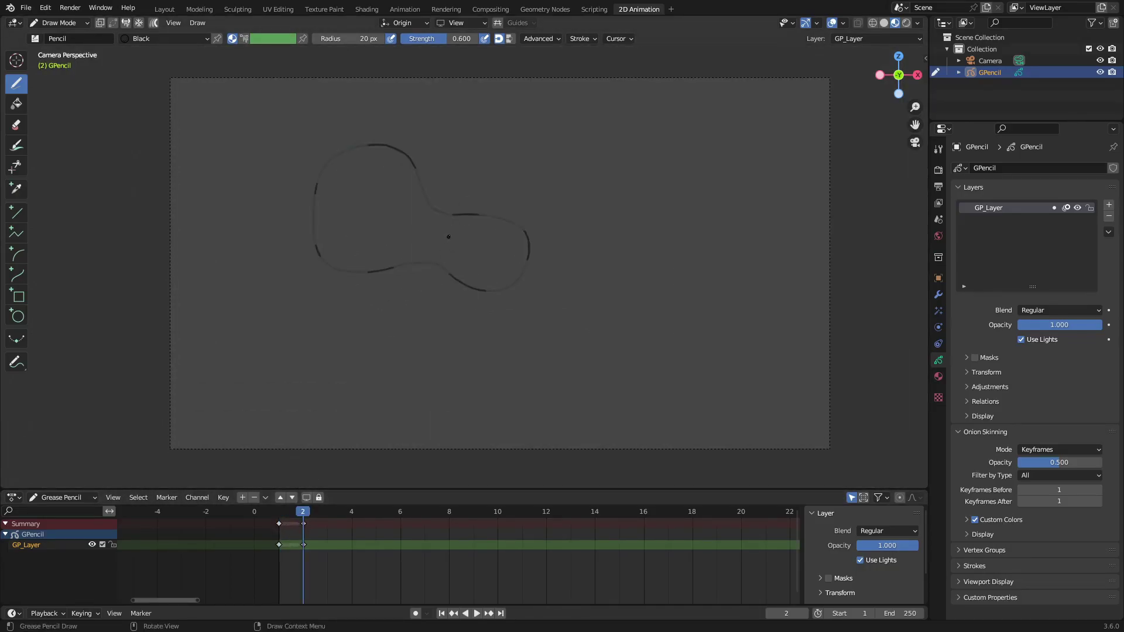
{"action": "scroll", "coordinate": [449, 236], "scroll_direction": "up", "scroll_amount": 2}
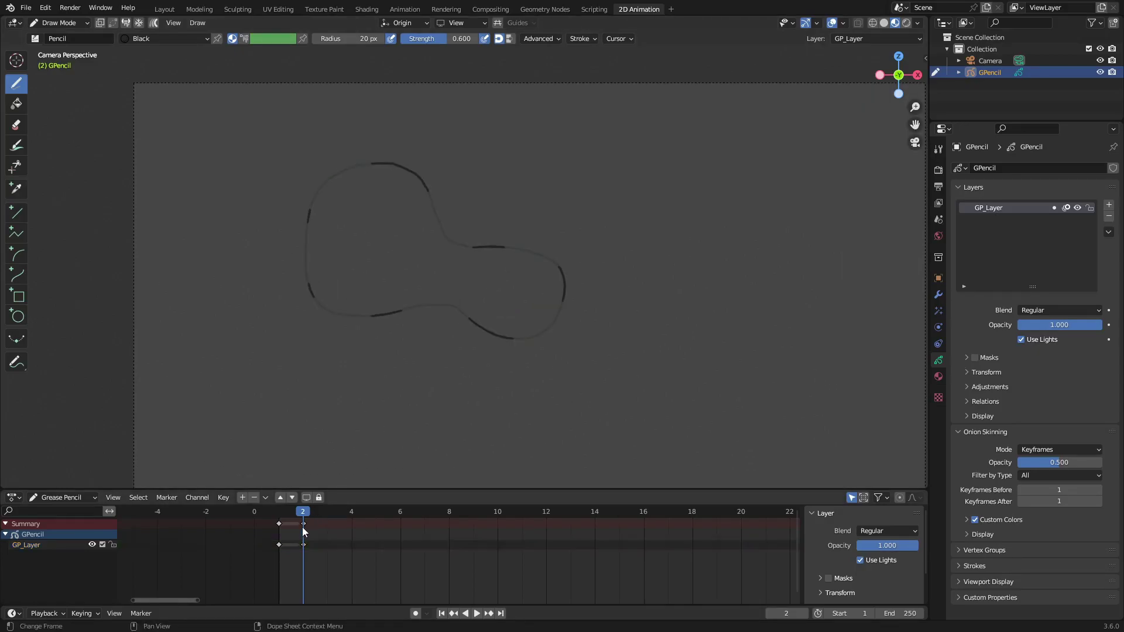
{"action": "left_click_drag", "start_coordinate": [303, 528], "coordinate": [449, 538]}
Insert a blank keyframe at frame 16
{"action": "scroll", "coordinate": [407, 537], "scroll_direction": "down", "scroll_amount": 2}
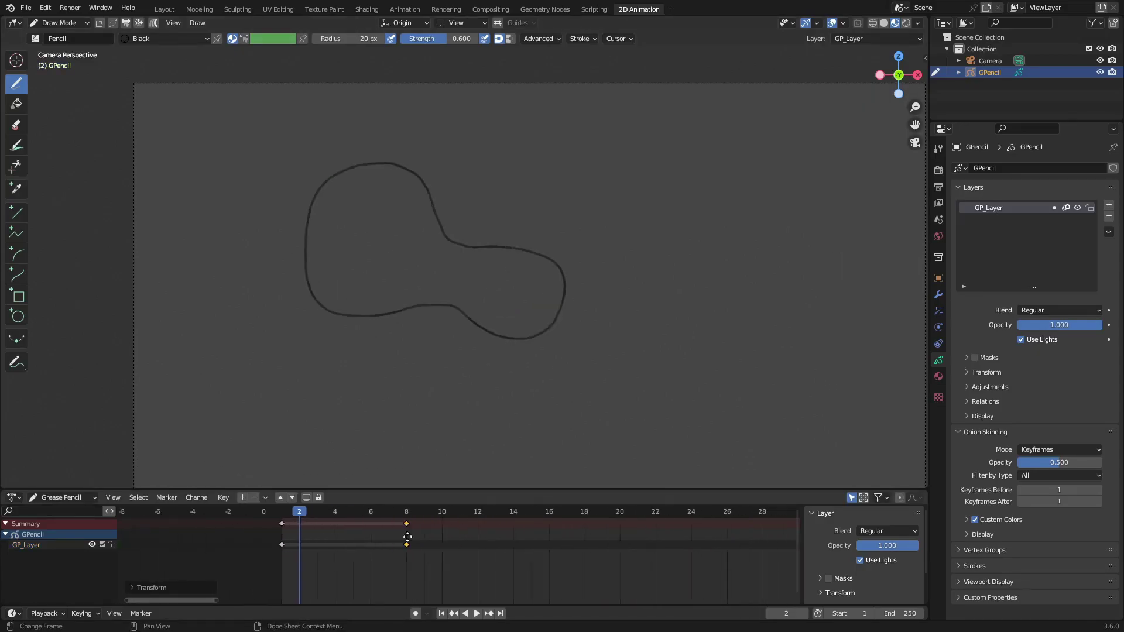
{"action": "middle_click_drag", "start_coordinate": [407, 537], "coordinate": [356, 537]}
{"action": "left_click_drag", "start_coordinate": [356, 527], "coordinate": [500, 513]}
{"action": "key", "text": "i"}
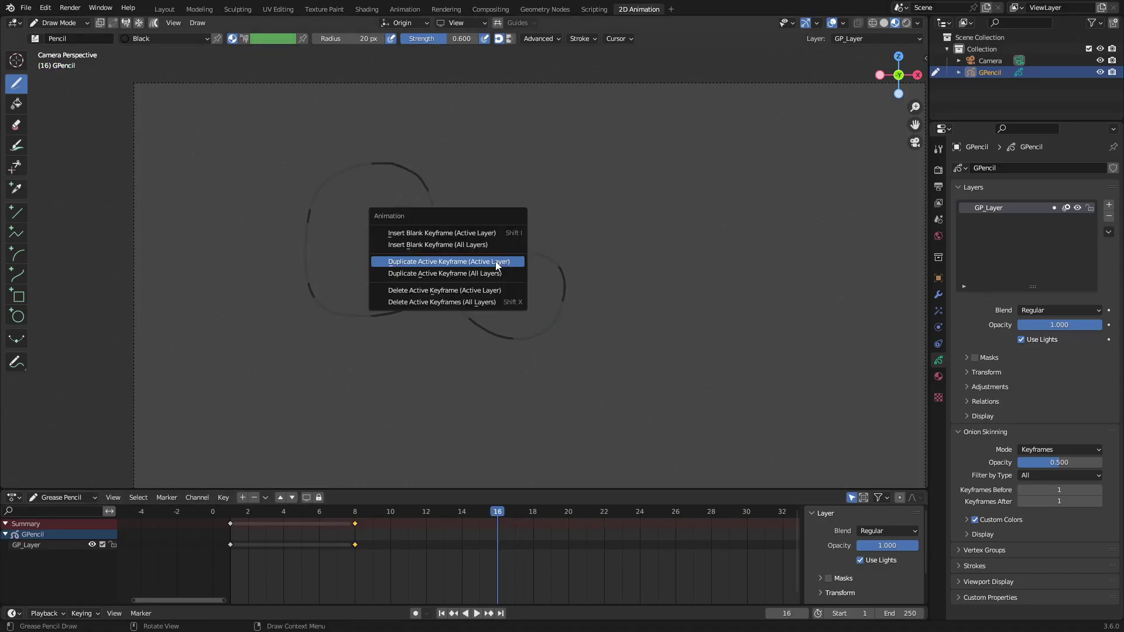
{"action": "left_click", "coordinate": [474, 234]}
Play the animation from frame 1, stop it, and rewind to frame 1
{"action": "left_click", "coordinate": [230, 514]}
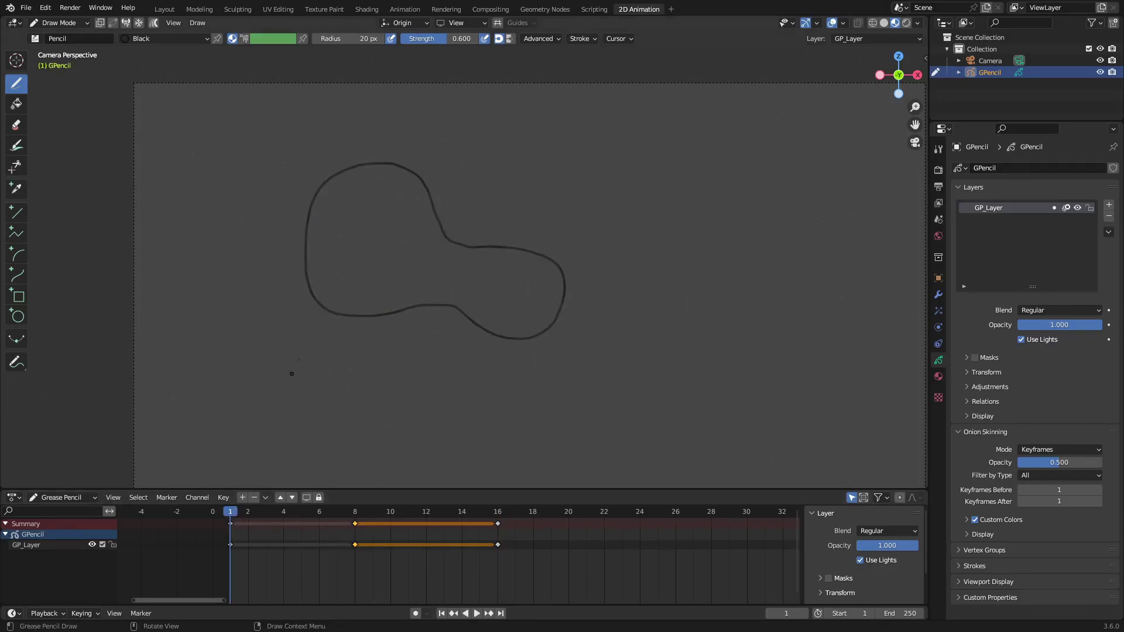
{"action": "left_click", "coordinate": [476, 613]}
{"action": "left_click", "coordinate": [471, 613]}
{"action": "left_click", "coordinate": [442, 613]}
{"action": "left_click", "coordinate": [35, 38]}
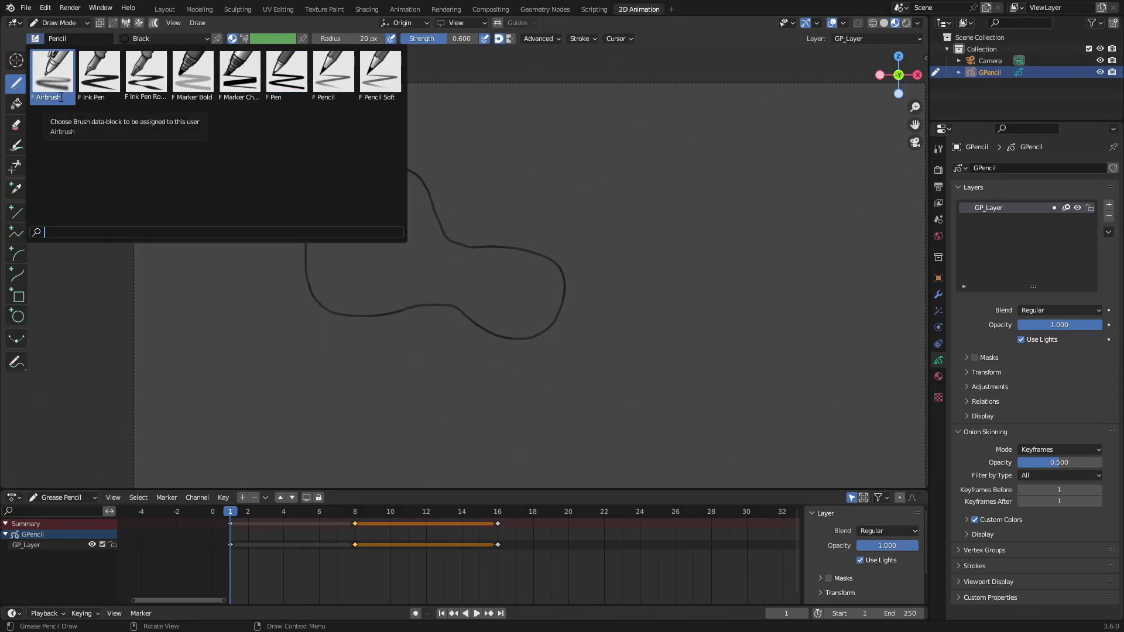
With the F Pen brush, draw a thick wavy line around the blob
{"action": "left_click", "coordinate": [286, 73]}
{"action": "mouse_move", "coordinate": [486, 209]}
{"action": "left_mouse_down"}
{"action": "mouse_move", "coordinate": [605, 252]}
{"action": "mouse_move", "coordinate": [586, 345]}
{"action": "mouse_move", "coordinate": [451, 397]}
{"action": "mouse_move", "coordinate": [328, 364]}
{"action": "mouse_move", "coordinate": [253, 296]}
{"action": "left_mouse_up"}
{"action": "scroll", "coordinate": [472, 322], "scroll_direction": "up", "scroll_amount": 3}
Render the frame with F12 to check the stroke, then close the render window
{"action": "left_click", "coordinate": [71, 8]}
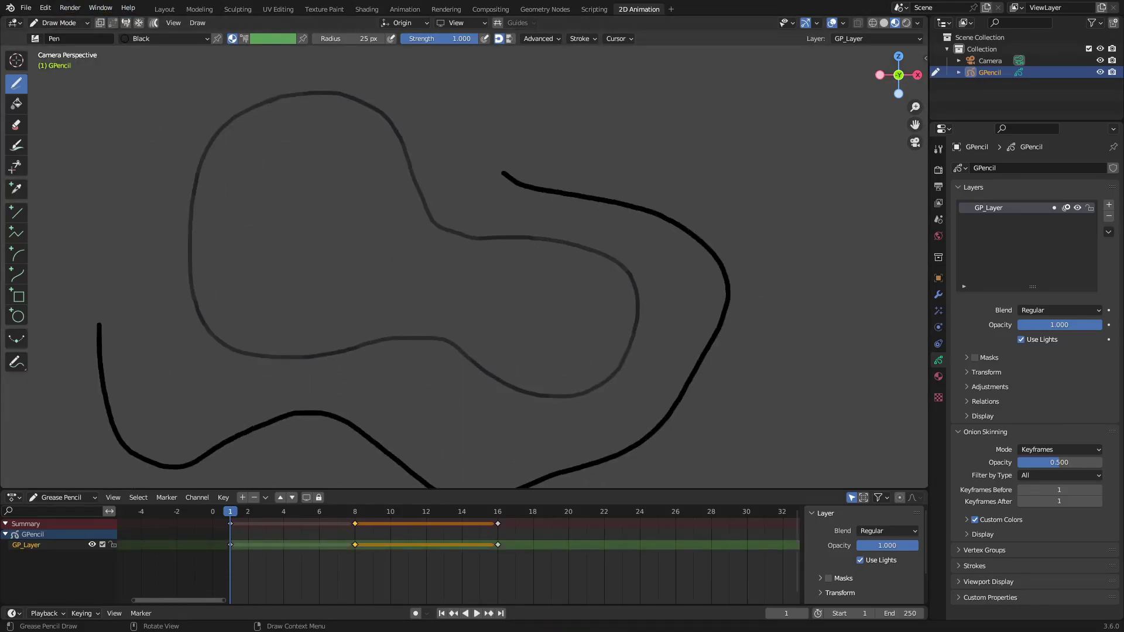
{"action": "key", "text": "F12"}
{"action": "scroll", "coordinate": [597, 331], "scroll_direction": "down", "scroll_amount": 5}
{"action": "scroll", "coordinate": [453, 278], "scroll_direction": "down", "scroll_amount": 1}
{"action": "scroll", "coordinate": [461, 281], "scroll_direction": "up", "scroll_amount": 3}
{"action": "scroll", "coordinate": [521, 262], "scroll_direction": "down", "scroll_amount": 1}
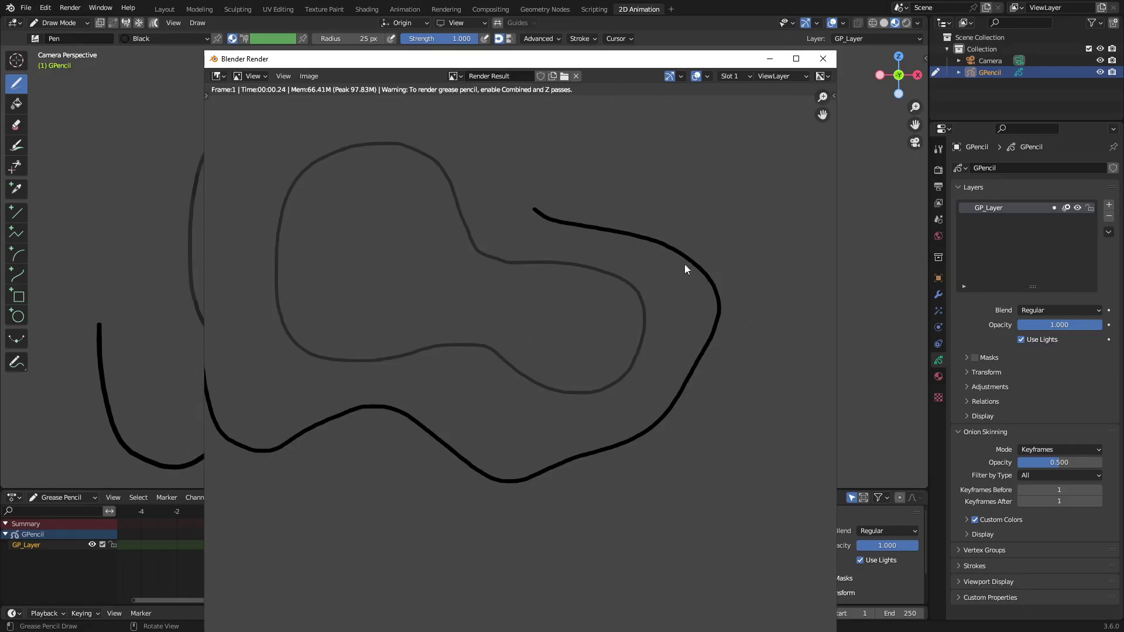
{"action": "left_click", "coordinate": [823, 59]}
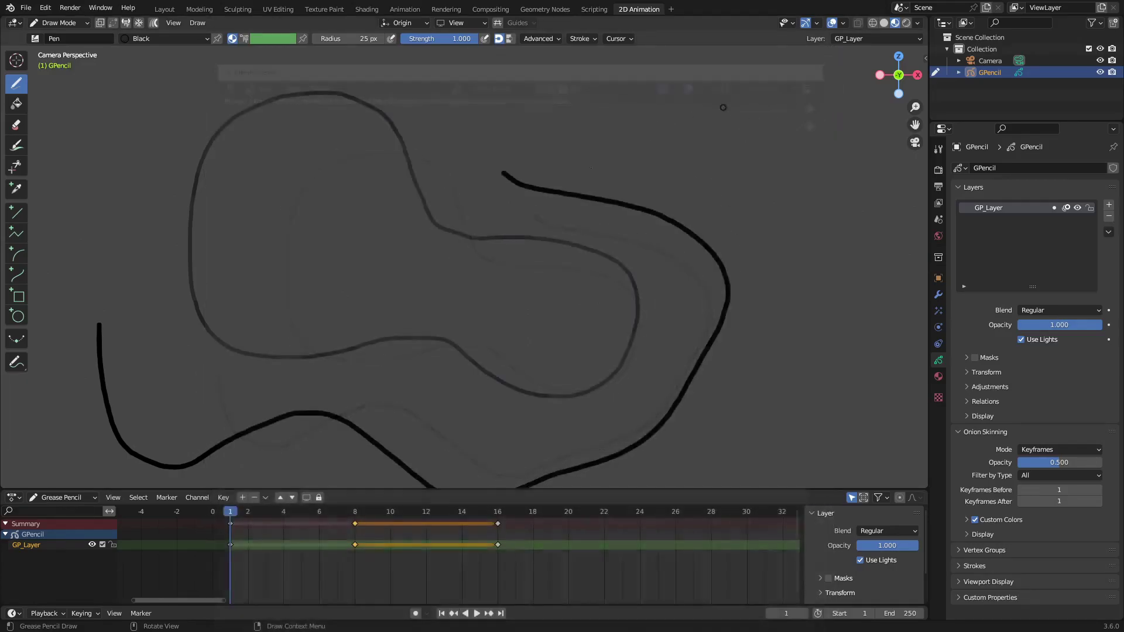
Add a hook by the stroke's end and draw a bear face with eyes, smile, ears and nose
{"action": "left_click_drag", "start_coordinate": [511, 153], "coordinate": [496, 182]}
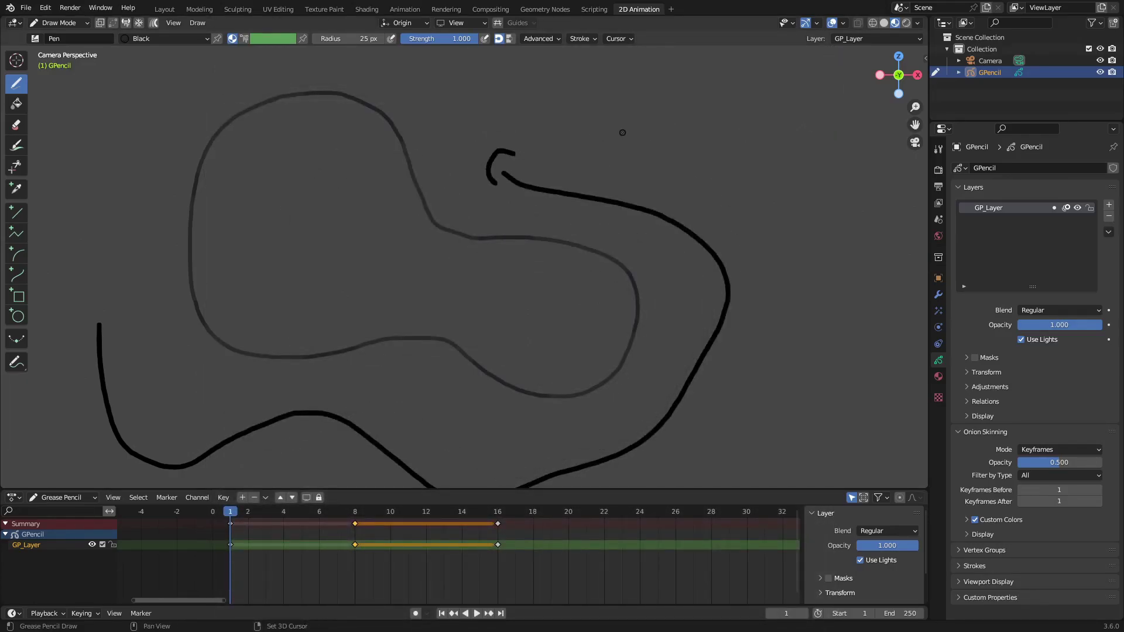
{"action": "middle_click_drag", "start_coordinate": [620, 130], "coordinate": [541, 121], "text": "shift"}
{"action": "mouse_move", "coordinate": [541, 121]}
{"action": "left_mouse_down"}
{"action": "mouse_move", "coordinate": [551, 185]}
{"action": "mouse_move", "coordinate": [612, 140]}
{"action": "mouse_move", "coordinate": [554, 112]}
{"action": "mouse_move", "coordinate": [538, 120]}
{"action": "mouse_move", "coordinate": [562, 146]}
{"action": "left_mouse_up"}
{"action": "left_click_drag", "start_coordinate": [572, 130], "coordinate": [589, 155]}
{"action": "mouse_move", "coordinate": [542, 119]}
{"action": "left_mouse_down"}
{"action": "mouse_move", "coordinate": [528, 109]}
{"action": "mouse_move", "coordinate": [534, 126]}
{"action": "left_mouse_up"}
{"action": "mouse_move", "coordinate": [586, 107]}
{"action": "left_mouse_down"}
{"action": "mouse_move", "coordinate": [596, 99]}
{"action": "mouse_move", "coordinate": [600, 114]}
{"action": "left_mouse_up"}
{"action": "left_click_drag", "start_coordinate": [566, 152], "coordinate": [574, 153]}
Select the keyframes at frames 8 and 16, then draw a new wavy line on the right
{"action": "scroll", "coordinate": [706, 148], "scroll_direction": "down", "scroll_amount": 4}
{"action": "scroll", "coordinate": [525, 201], "scroll_direction": "up", "scroll_amount": 4}
{"action": "scroll", "coordinate": [589, 144], "scroll_direction": "down", "scroll_amount": 4}
{"action": "scroll", "coordinate": [589, 143], "scroll_direction": "down", "scroll_amount": 1}
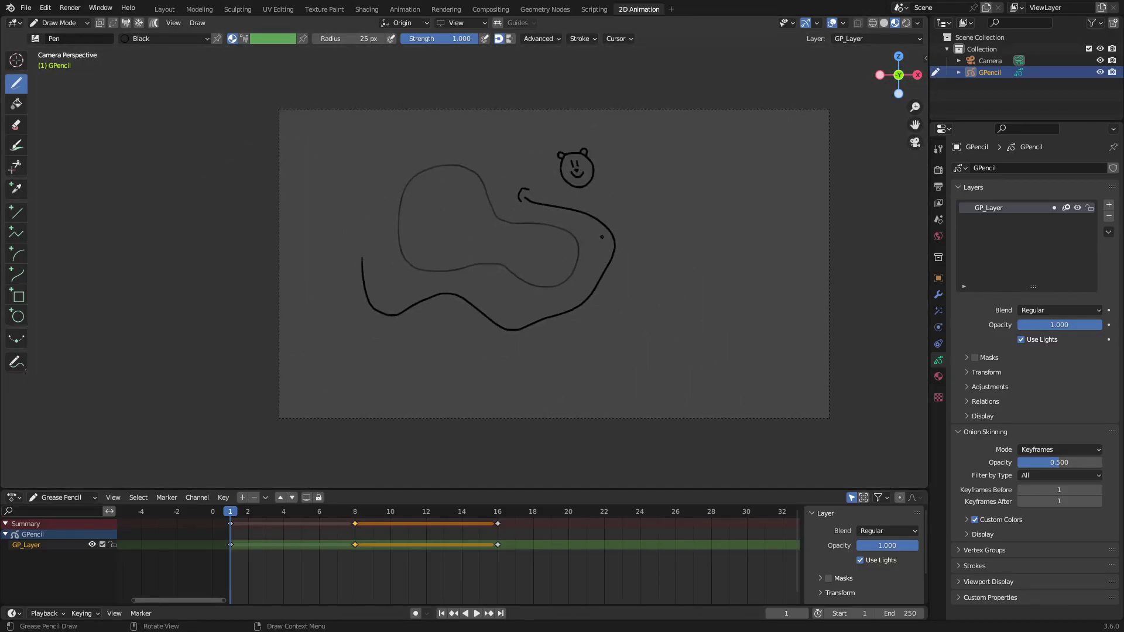
{"action": "scroll", "coordinate": [558, 141], "scroll_direction": "up", "scroll_amount": 3}
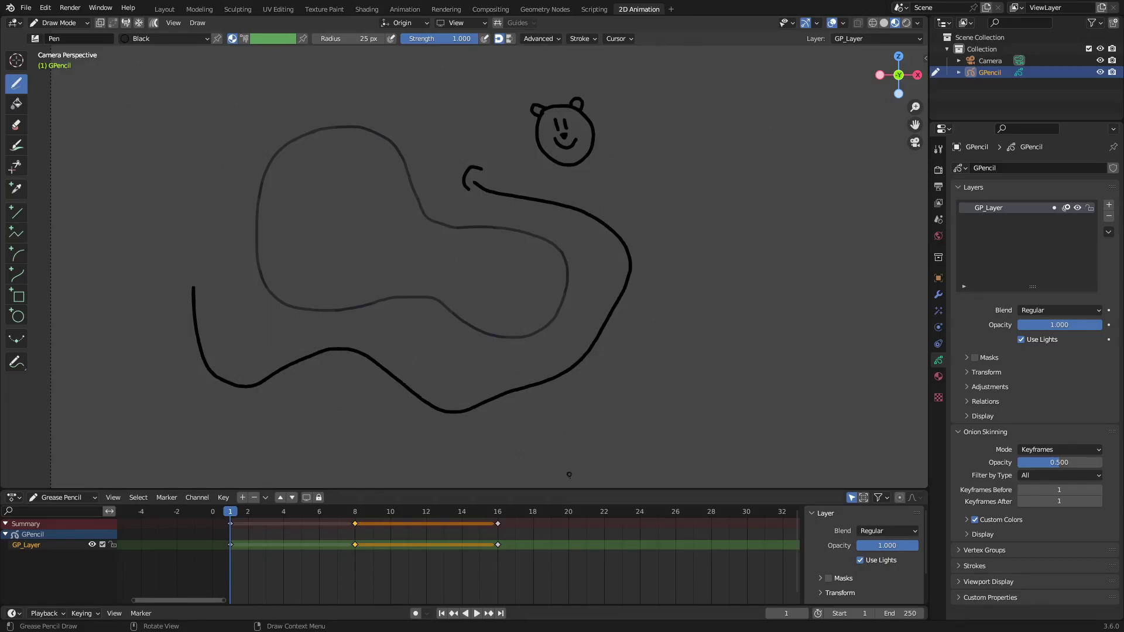
{"action": "left_click_drag", "start_coordinate": [532, 554], "coordinate": [320, 527]}
{"action": "middle_click_drag", "start_coordinate": [604, 176], "coordinate": [494, 191], "text": "shift"}
{"action": "mouse_move", "coordinate": [455, 121]}
{"action": "middle_mouse_down", "text": "shift"}
{"action": "mouse_move", "coordinate": [554, 118]}
{"action": "mouse_move", "coordinate": [514, 138]}
{"action": "middle_mouse_up", "text": "shift"}
{"action": "left_click_drag", "start_coordinate": [538, 138], "coordinate": [708, 386]}
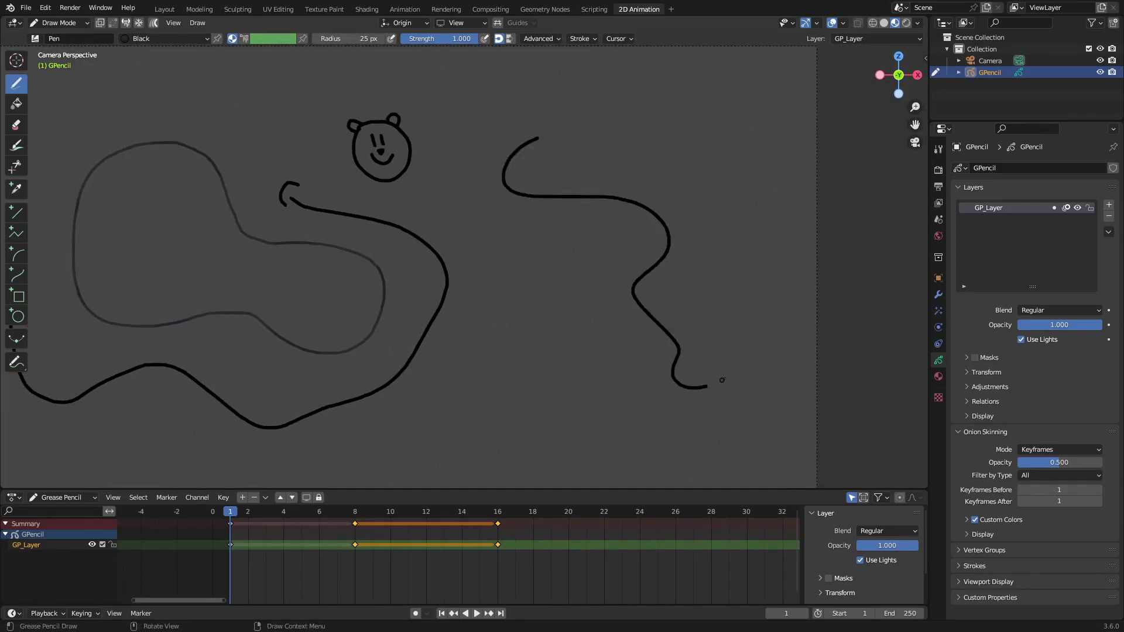
{"action": "left_click", "coordinate": [939, 377]}
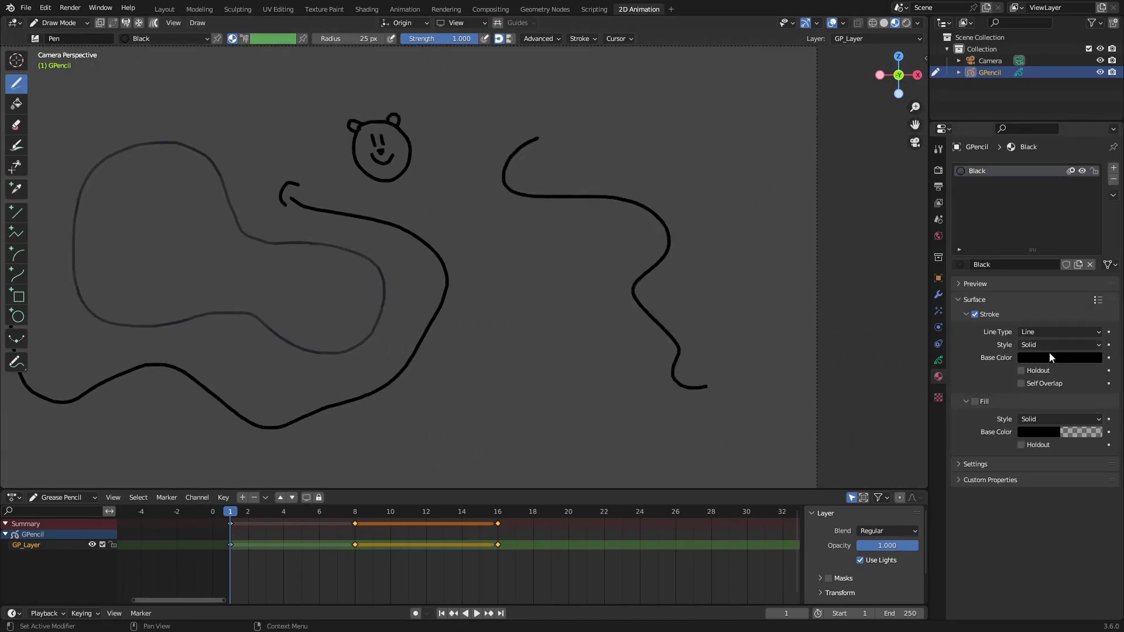
Change the Black material's stroke colour to green from the header material popover
{"action": "left_click", "coordinate": [141, 39]}
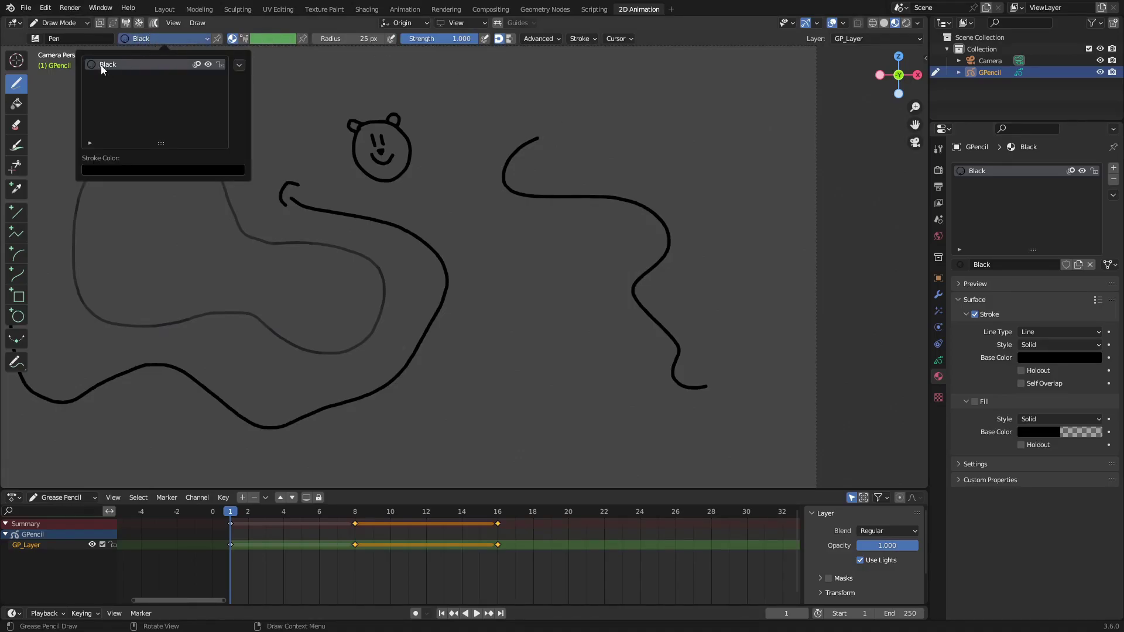
{"action": "left_click", "coordinate": [186, 169]}
{"action": "mouse_move", "coordinate": [187, 227]}
{"action": "left_mouse_down"}
{"action": "mouse_move", "coordinate": [183, 185]}
{"action": "mouse_move", "coordinate": [167, 246]}
{"action": "mouse_move", "coordinate": [112, 218]}
{"action": "mouse_move", "coordinate": [130, 226]}
{"action": "mouse_move", "coordinate": [115, 220]}
{"action": "mouse_move", "coordinate": [127, 243]}
{"action": "left_mouse_up"}
{"action": "scroll", "coordinate": [522, 150], "scroll_direction": "up", "scroll_amount": 5}
{"action": "scroll", "coordinate": [521, 151], "scroll_direction": "down", "scroll_amount": 7}
{"action": "scroll", "coordinate": [521, 151], "scroll_direction": "up", "scroll_amount": 2}
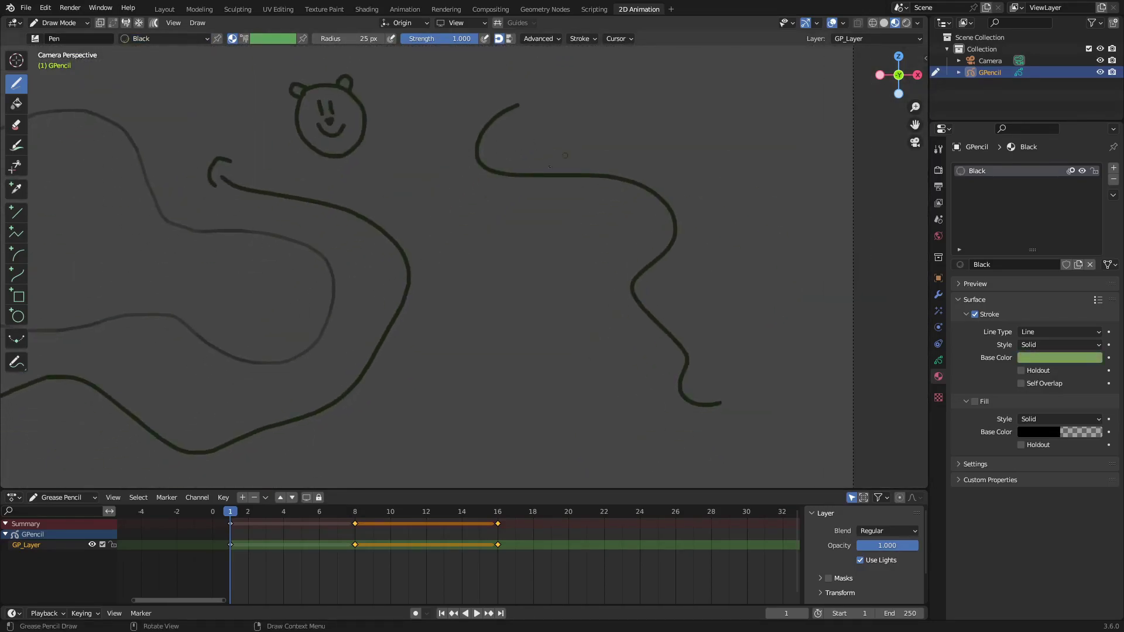
{"action": "middle_click_drag", "start_coordinate": [565, 156], "coordinate": [584, 189], "text": "shift"}
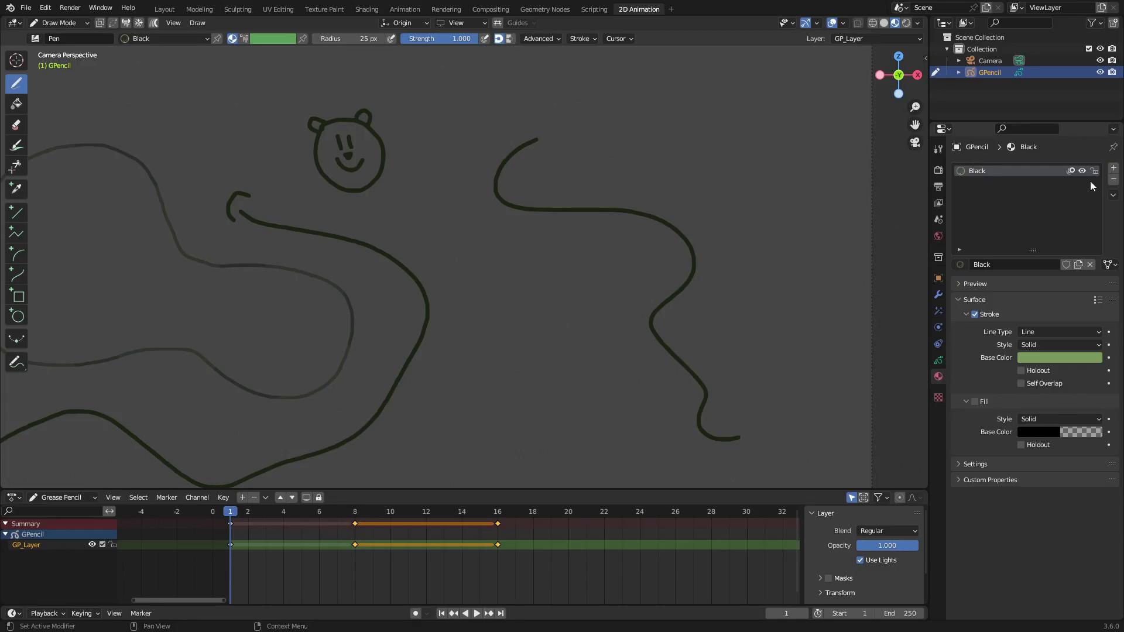
Create Material.001 with a bright yellow stroke colour and draw long curving and short diagonal yellow strokes
{"action": "left_click", "coordinate": [1114, 169]}
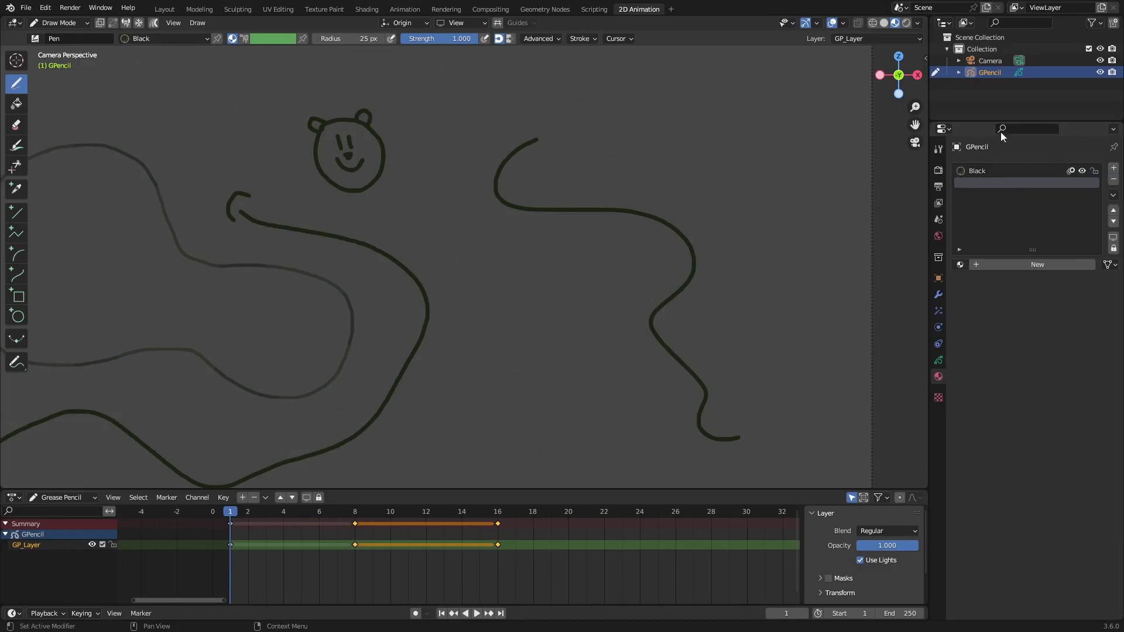
{"action": "left_click", "coordinate": [1035, 265]}
{"action": "left_click", "coordinate": [1037, 361]}
{"action": "left_click_drag", "start_coordinate": [1092, 237], "coordinate": [1093, 190]}
{"action": "left_click_drag", "start_coordinate": [1043, 249], "coordinate": [1019, 262]}
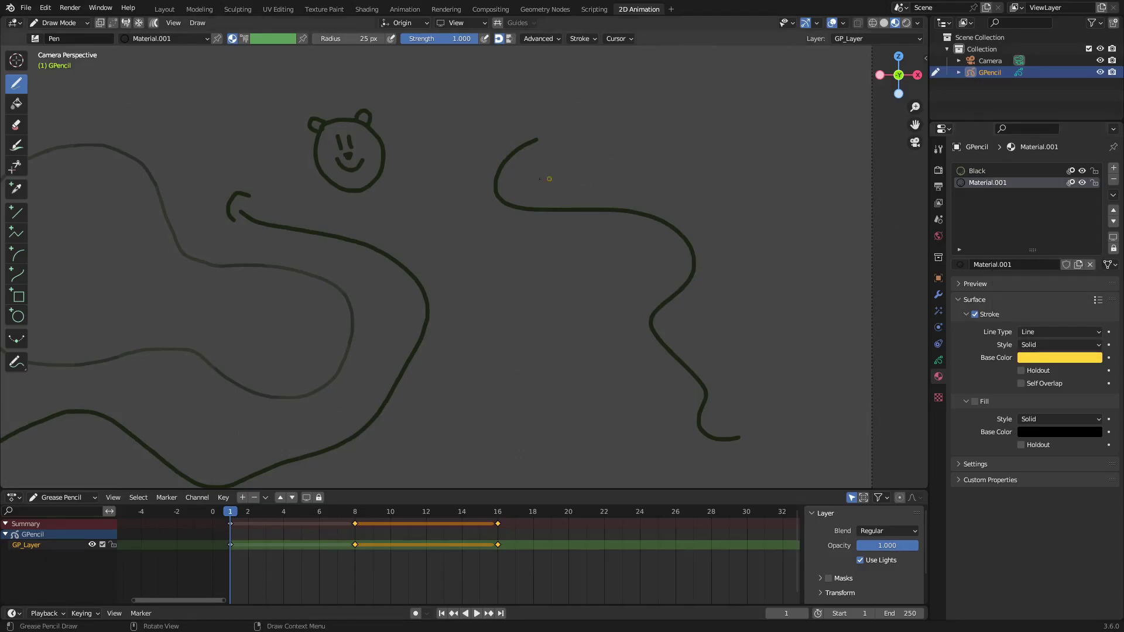
{"action": "mouse_move", "coordinate": [472, 139]}
{"action": "left_mouse_down"}
{"action": "mouse_move", "coordinate": [459, 188]}
{"action": "mouse_move", "coordinate": [524, 241]}
{"action": "mouse_move", "coordinate": [542, 315]}
{"action": "mouse_move", "coordinate": [654, 475]}
{"action": "mouse_move", "coordinate": [597, 330]}
{"action": "mouse_move", "coordinate": [610, 260]}
{"action": "mouse_move", "coordinate": [638, 263]}
{"action": "mouse_move", "coordinate": [585, 230]}
{"action": "mouse_move", "coordinate": [557, 263]}
{"action": "left_mouse_up"}
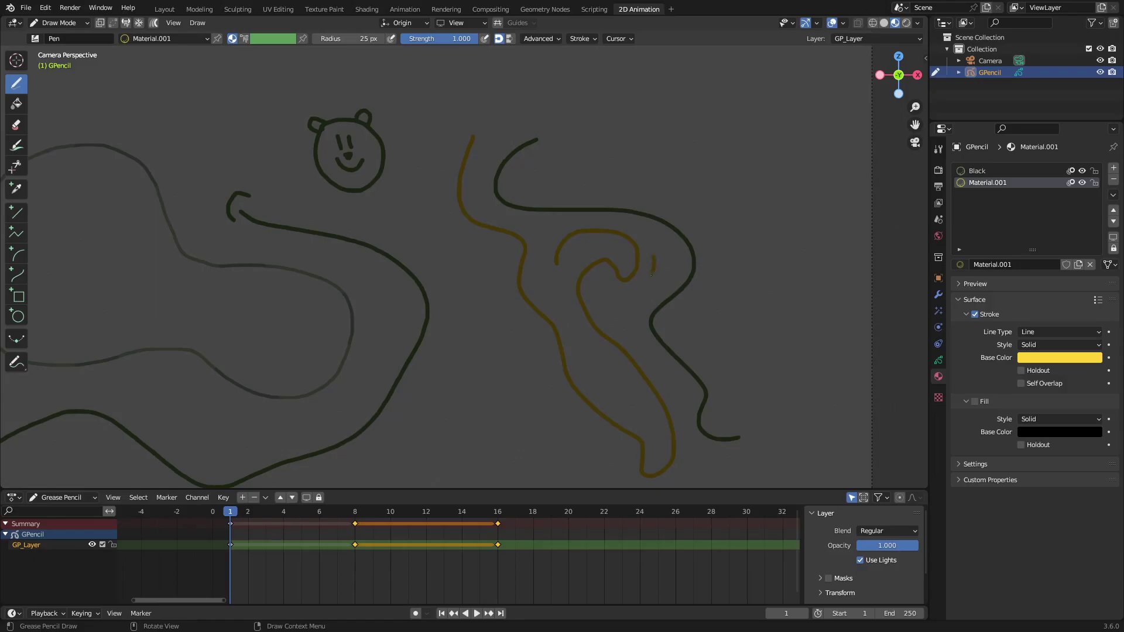
{"action": "left_click_drag", "start_coordinate": [631, 321], "coordinate": [669, 374]}
Turn off Use Lights in the GPencil object's Visibility settings
{"action": "left_click", "coordinate": [940, 278]}
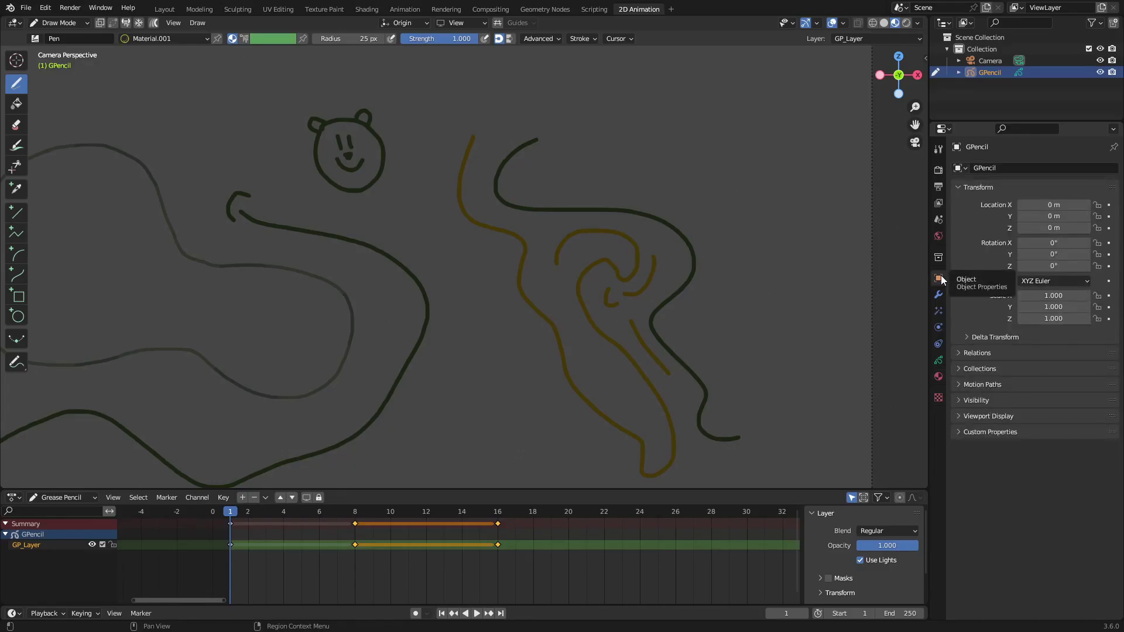
{"action": "left_click", "coordinate": [999, 416]}
{"action": "left_click", "coordinate": [999, 416]}
{"action": "left_click", "coordinate": [994, 399]}
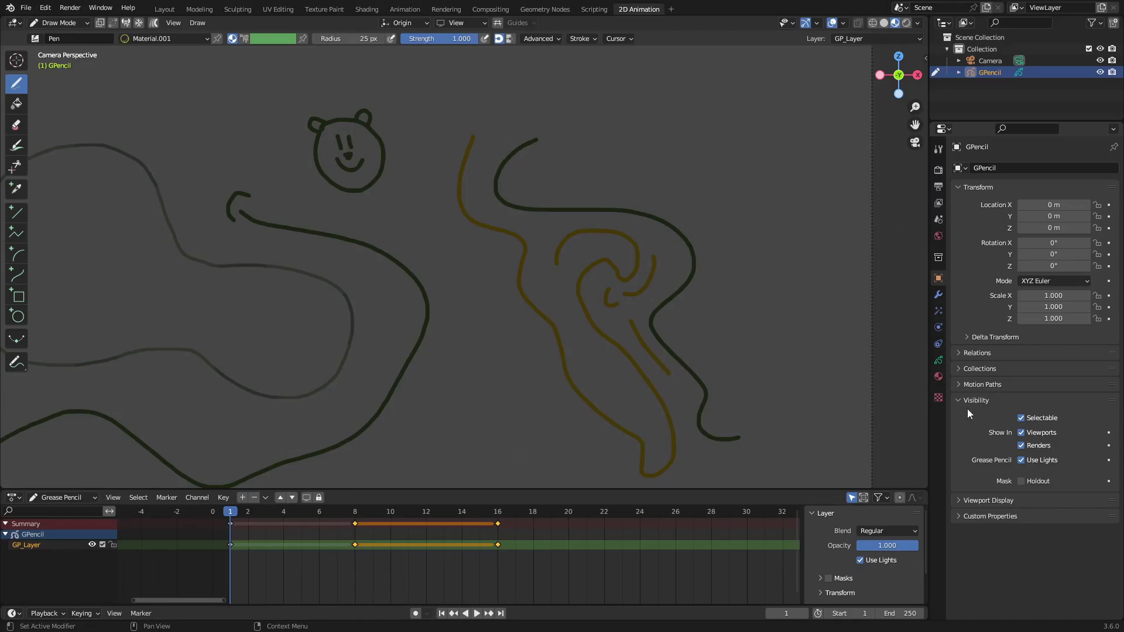
{"action": "left_click", "coordinate": [1023, 461]}
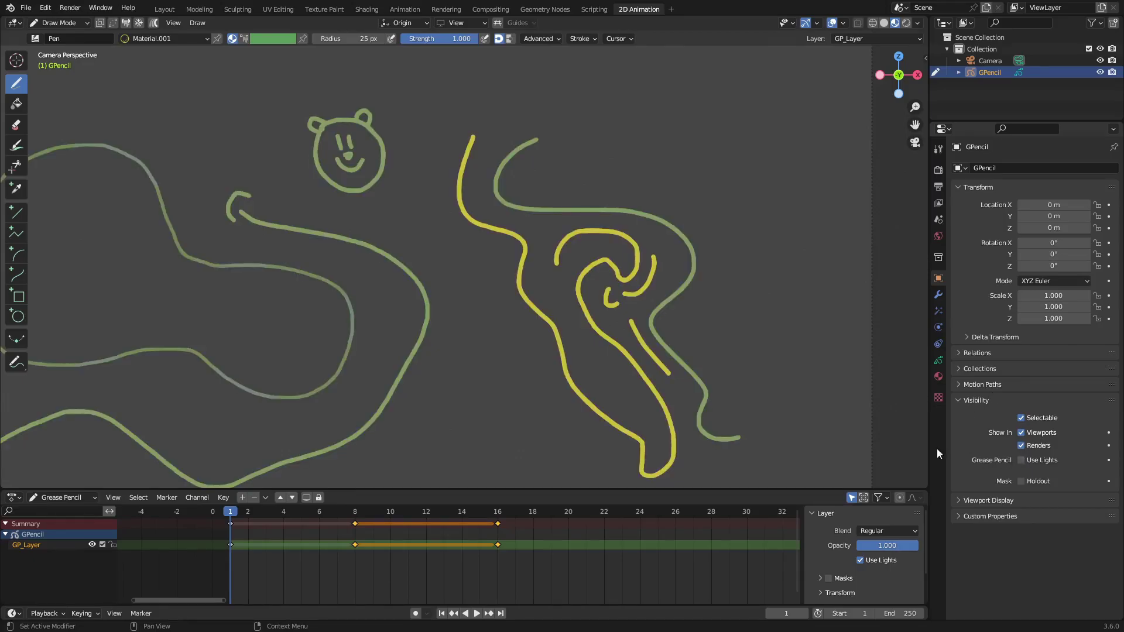
{"action": "scroll", "coordinate": [658, 300], "scroll_direction": "down", "scroll_amount": 3}
{"action": "scroll", "coordinate": [661, 312], "scroll_direction": "up", "scroll_amount": 4}
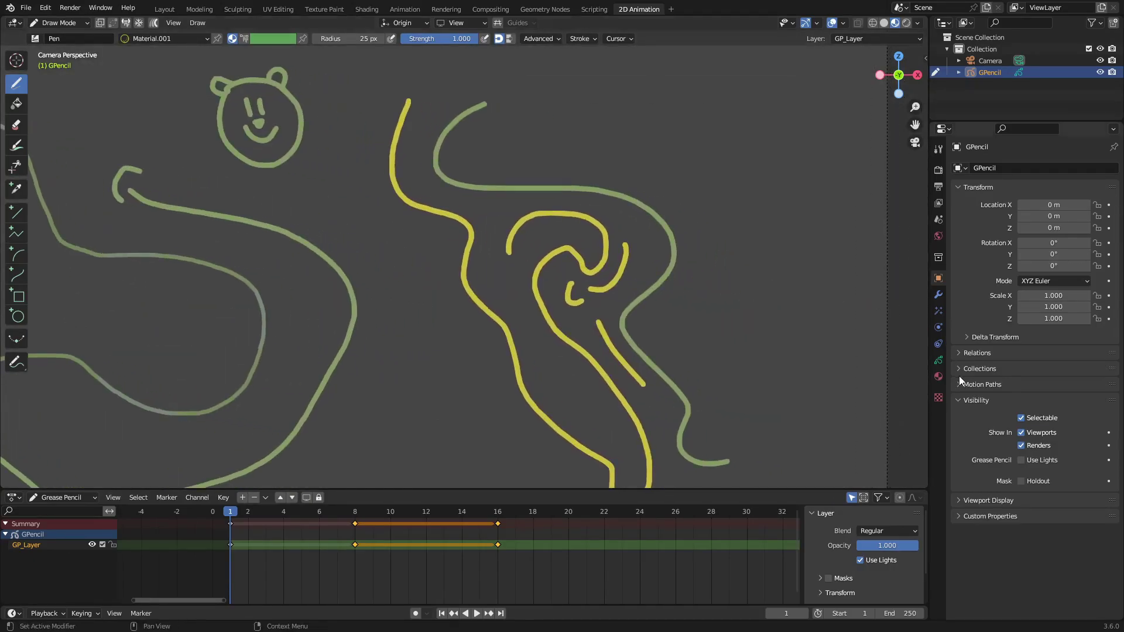
Change Material.001's stroke colour to bright magenta
{"action": "left_click", "coordinate": [940, 375]}
{"action": "left_click", "coordinate": [1069, 358]}
{"action": "mouse_move", "coordinate": [1025, 209]}
{"action": "left_mouse_down"}
{"action": "mouse_move", "coordinate": [1066, 212]}
{"action": "mouse_move", "coordinate": [1093, 233]}
{"action": "mouse_move", "coordinate": [1092, 191]}
{"action": "left_mouse_up"}
{"action": "left_click", "coordinate": [1061, 271]}
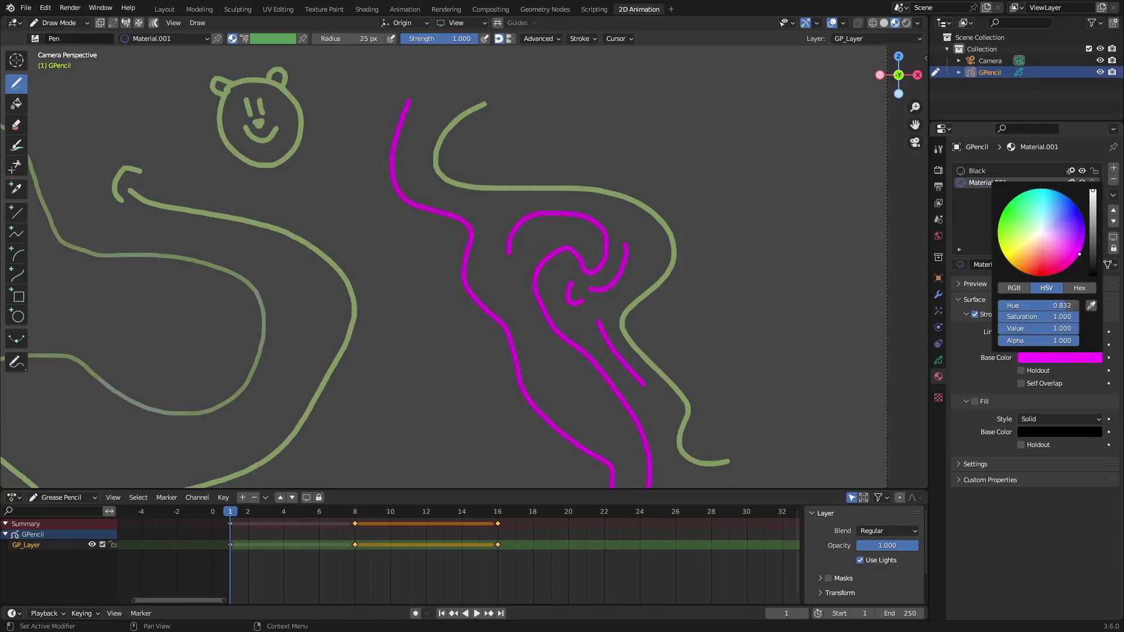
Change the Black material's stroke colour to yellow-green
{"action": "left_click", "coordinate": [1019, 171]}
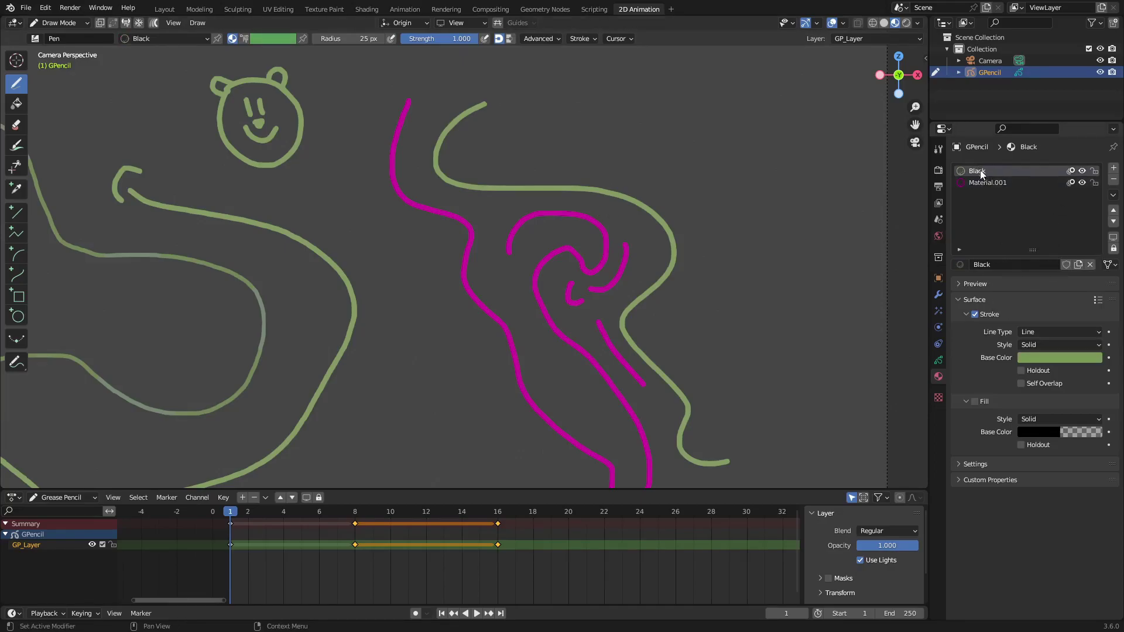
{"action": "left_click", "coordinate": [1059, 358]}
{"action": "scroll", "coordinate": [1043, 230], "scroll_direction": "up", "scroll_amount": 5}
{"action": "mouse_move", "coordinate": [1043, 230]}
{"action": "left_mouse_down"}
{"action": "mouse_move", "coordinate": [1077, 237]}
{"action": "mouse_move", "coordinate": [1004, 230]}
{"action": "mouse_move", "coordinate": [1012, 266]}
{"action": "left_mouse_up"}
Recentre the view on the drawing and play back the animation
{"action": "scroll", "coordinate": [536, 193], "scroll_direction": "down", "scroll_amount": 2}
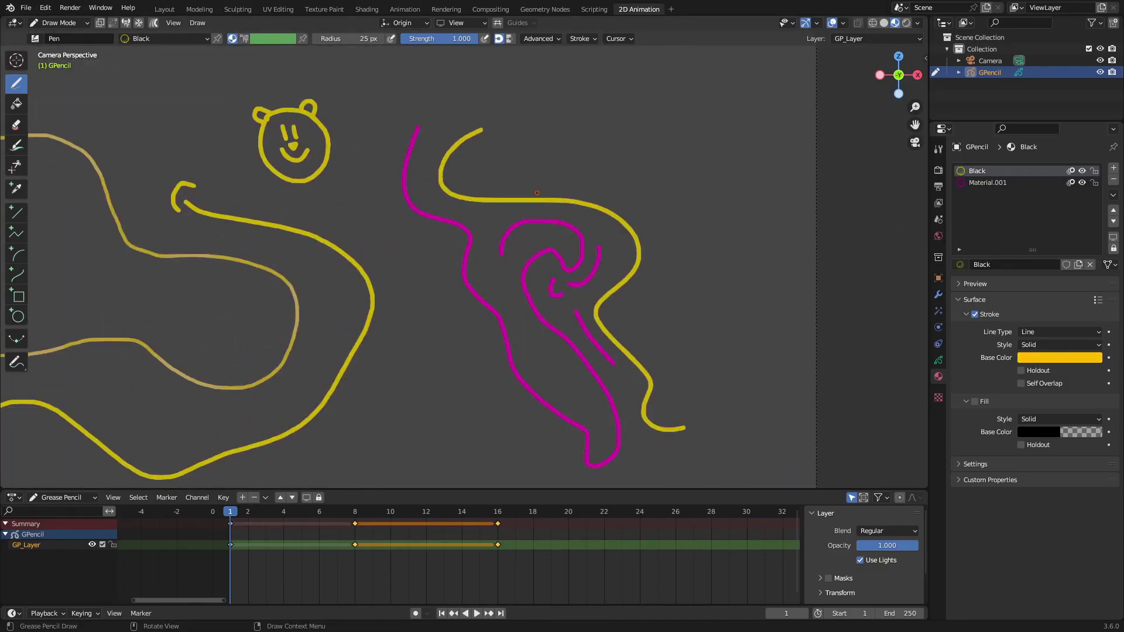
{"action": "scroll", "coordinate": [523, 194], "scroll_direction": "down", "scroll_amount": 4}
{"action": "scroll", "coordinate": [471, 249], "scroll_direction": "up", "scroll_amount": 4}
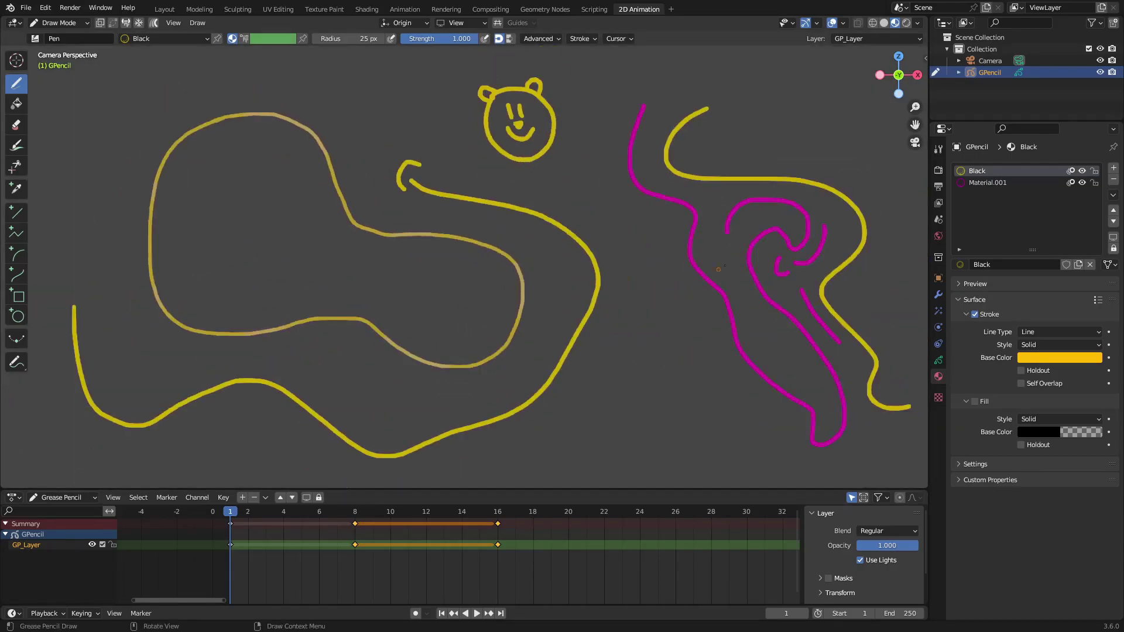
{"action": "middle_click_drag", "start_coordinate": [591, 235], "coordinate": [715, 185], "text": "shift"}
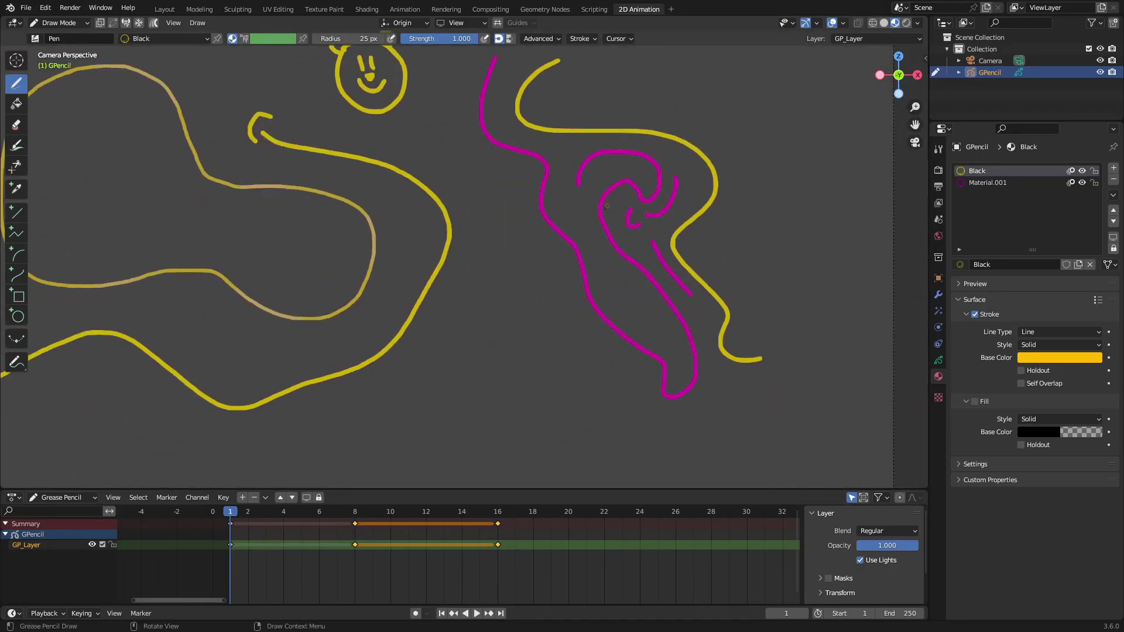
{"action": "middle_click_drag", "start_coordinate": [607, 177], "coordinate": [535, 215], "text": "shift"}
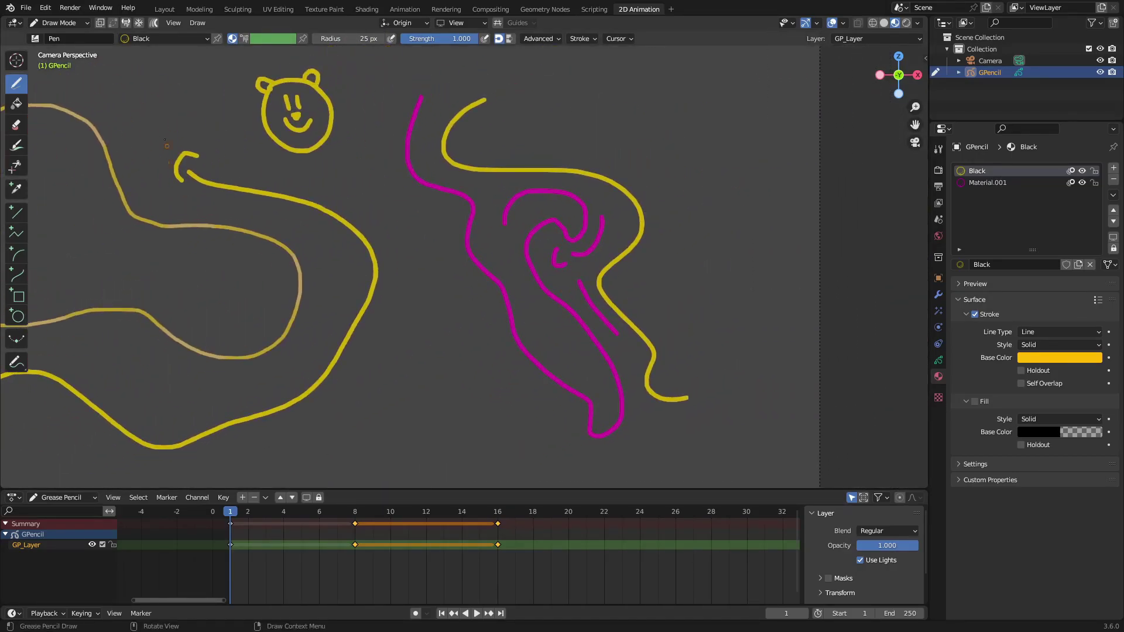
{"action": "key", "text": "space"}
Scrub through the animation and enlarge the timeline area
{"action": "mouse_move", "coordinate": [369, 511]}
{"action": "left_mouse_down"}
{"action": "mouse_move", "coordinate": [273, 493]}
{"action": "mouse_move", "coordinate": [442, 488]}
{"action": "mouse_move", "coordinate": [235, 507]}
{"action": "mouse_move", "coordinate": [308, 529]}
{"action": "mouse_move", "coordinate": [375, 519]}
{"action": "left_mouse_up"}
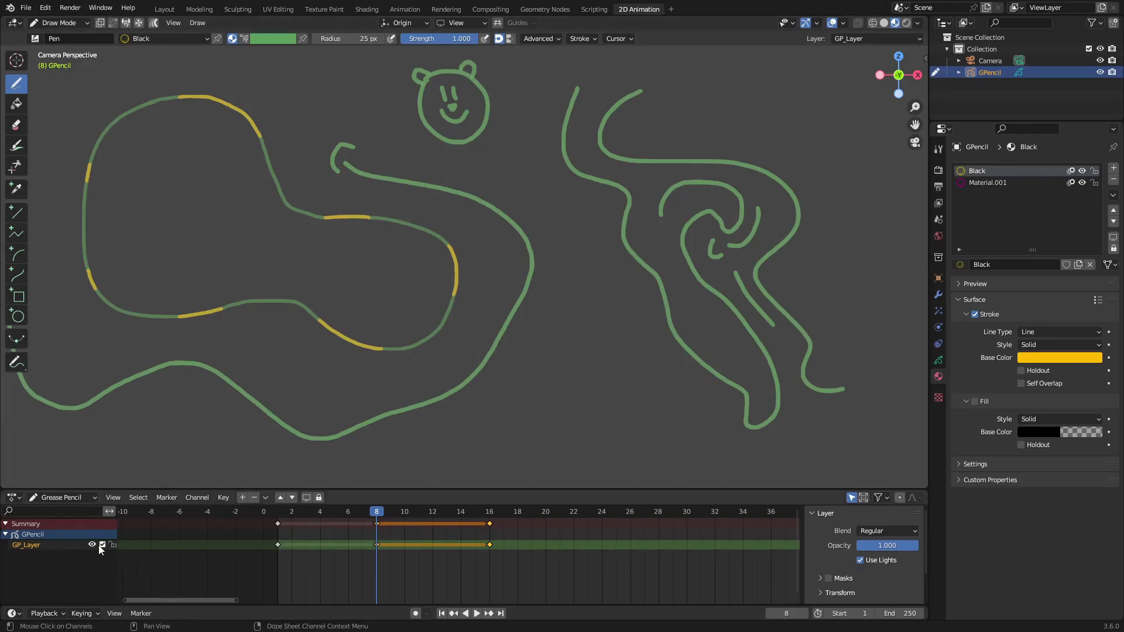
{"action": "right_click", "coordinate": [55, 544]}
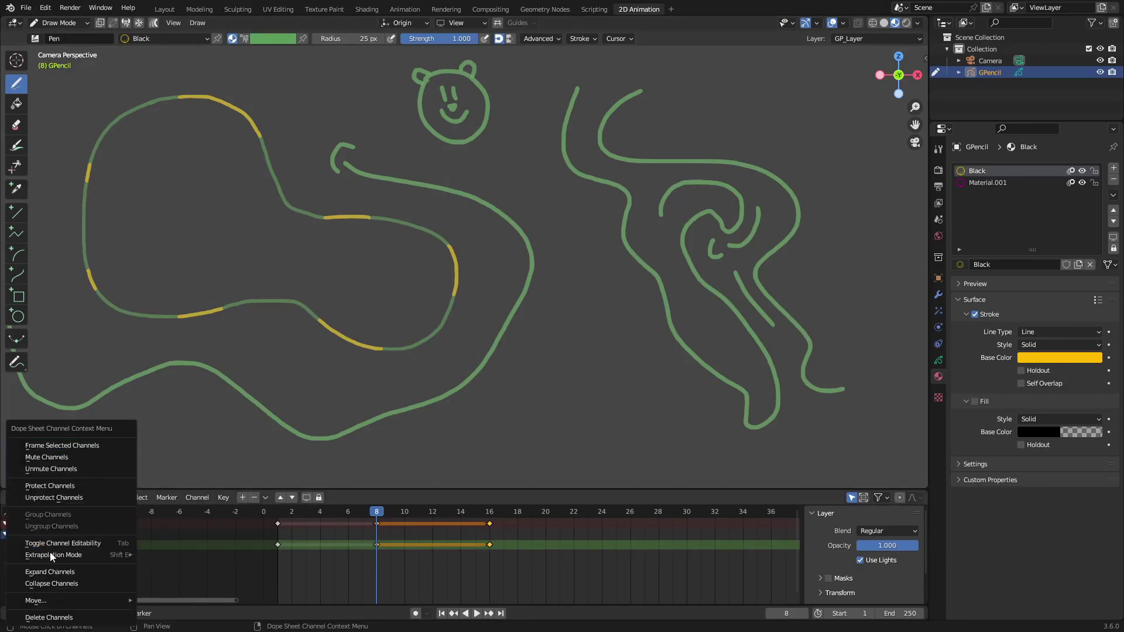
{"action": "left_click_drag", "start_coordinate": [565, 490], "coordinate": [565, 452]}
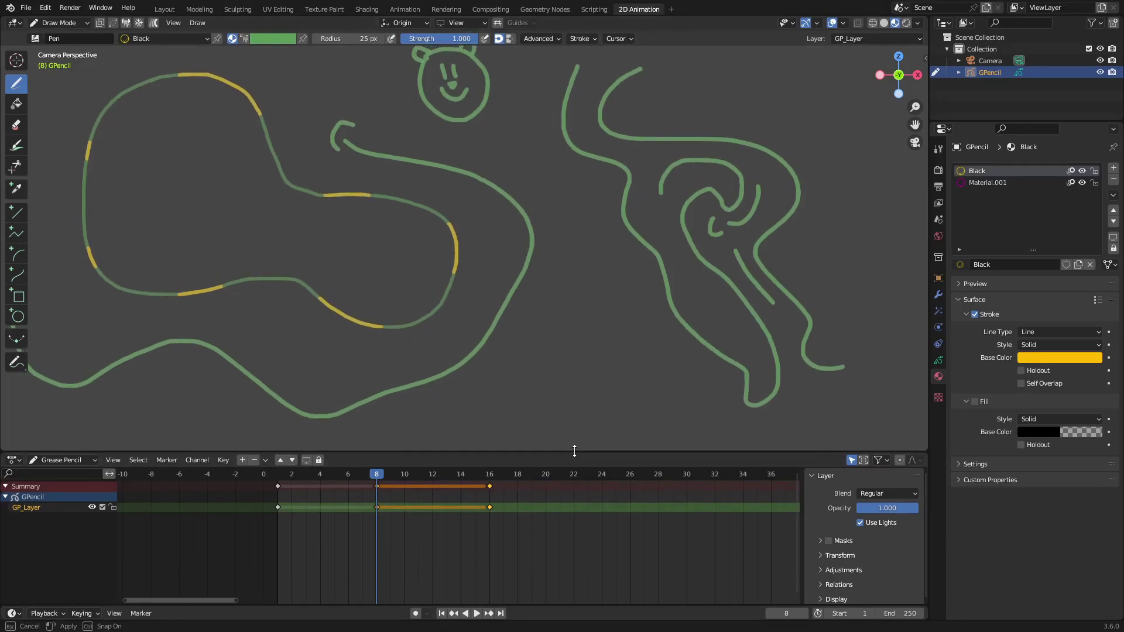
Add a new Grease Pencil layer named 'lines 2'
{"action": "left_click", "coordinate": [244, 463]}
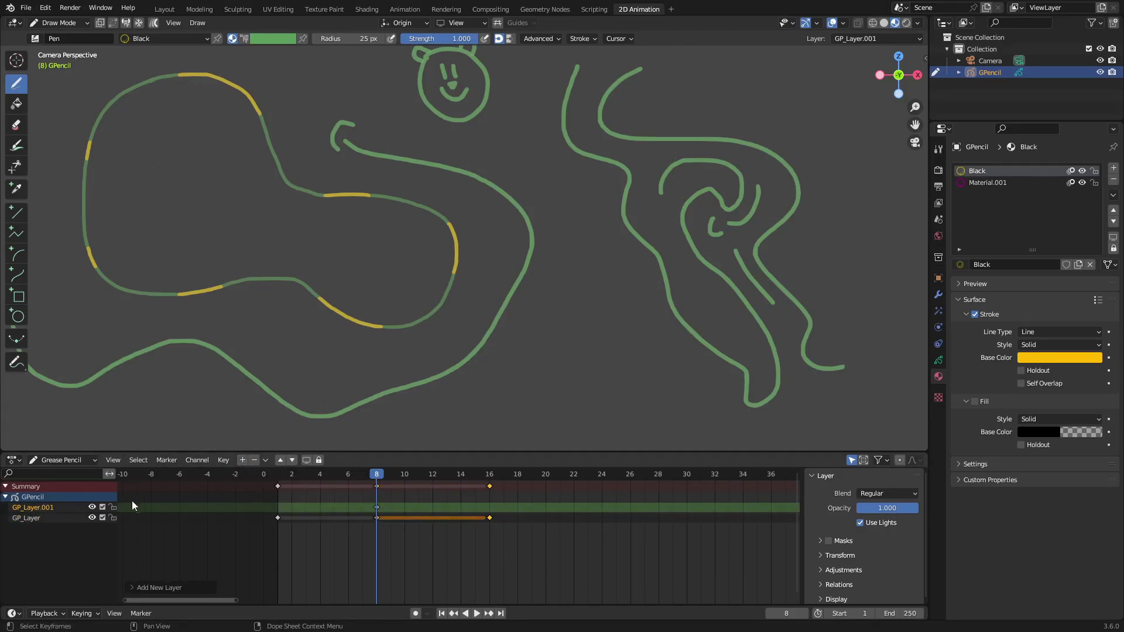
{"action": "double_click", "coordinate": [35, 507]}
{"action": "key", "text": "BackSpace"}
{"action": "type", "text": "lines 22"}
{"action": "key", "text": "BackSpace"}
{"action": "key", "text": "Return"}
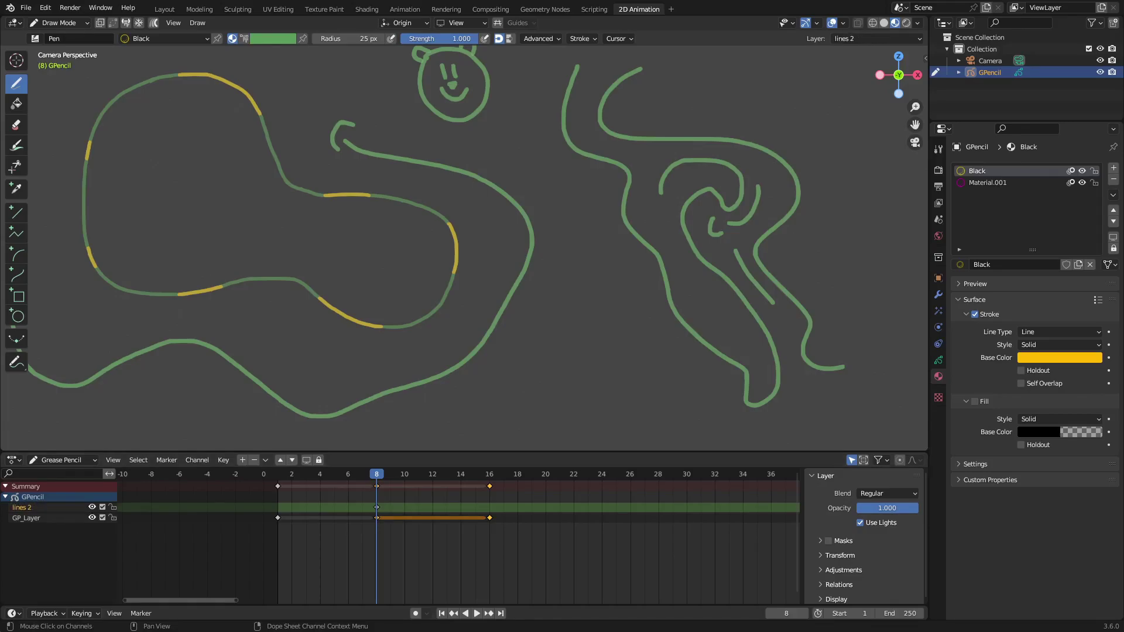
Rename the original GP_Layer, then make lines 2 the active layer
{"action": "double_click", "coordinate": [59, 518]}
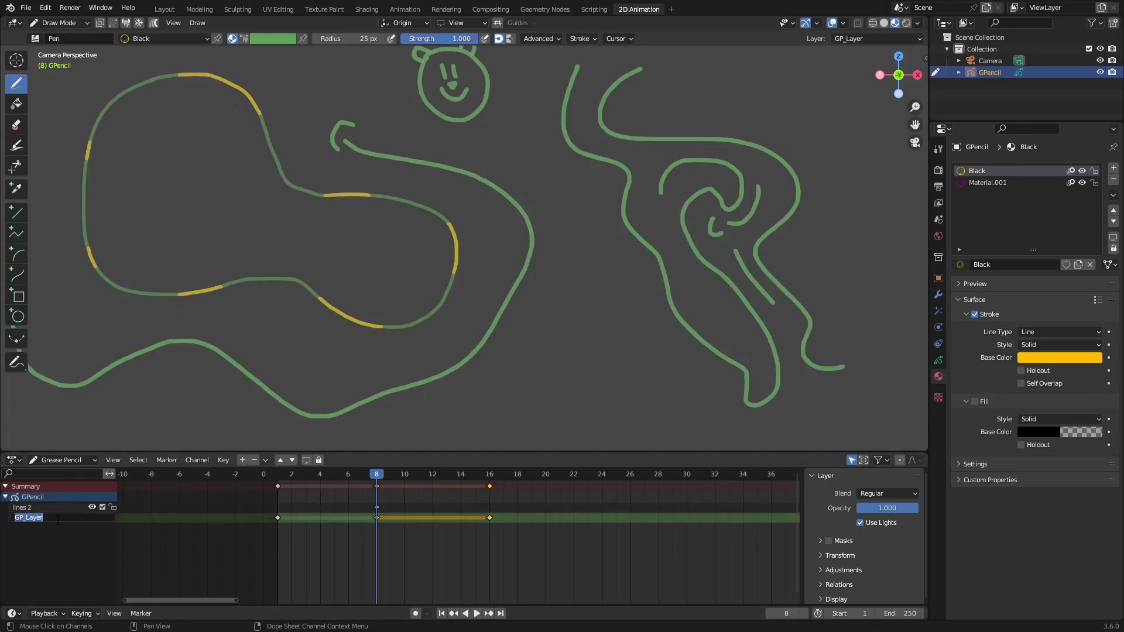
{"action": "key", "text": "BackSpace"}
{"action": "type", "text": "lines john"}
{"action": "key", "text": "Return"}
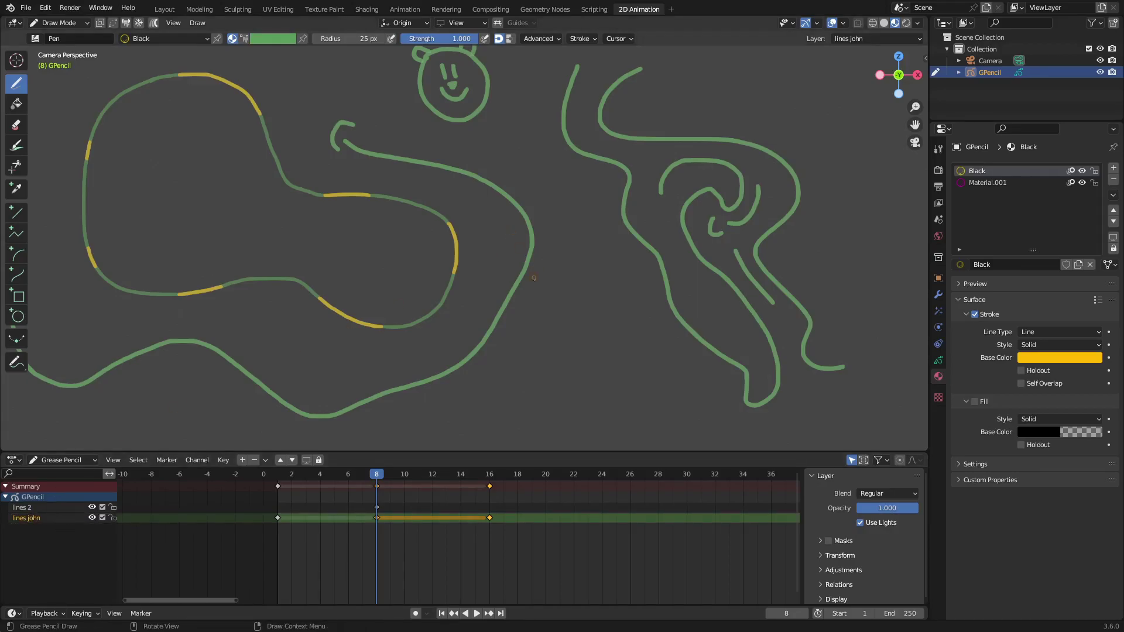
{"action": "left_click", "coordinate": [378, 507]}
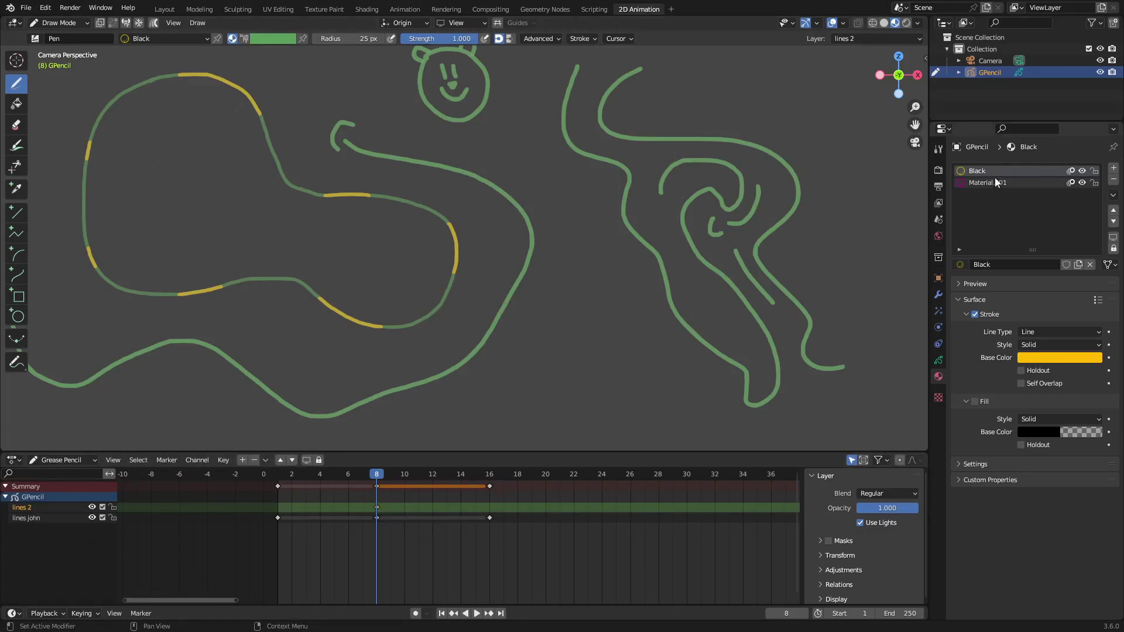
Change the Black material's stroke colour to turquoise-blue
{"action": "left_click", "coordinate": [1044, 358]}
{"action": "left_click", "coordinate": [1060, 205]}
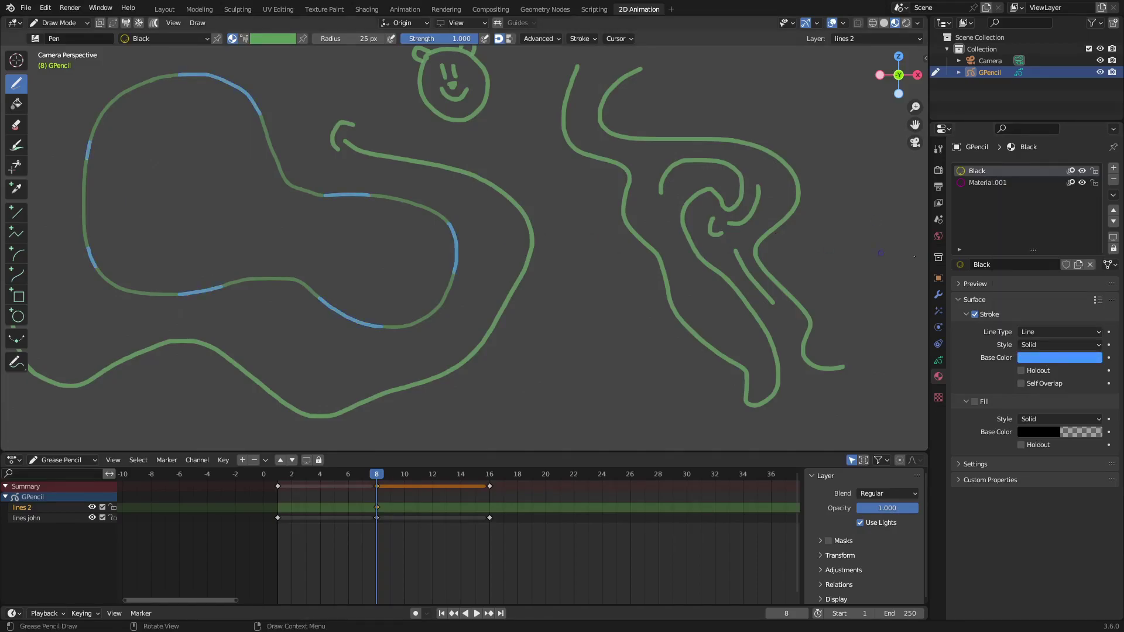
{"action": "middle_click_drag", "start_coordinate": [409, 291], "coordinate": [594, 253], "text": "shift"}
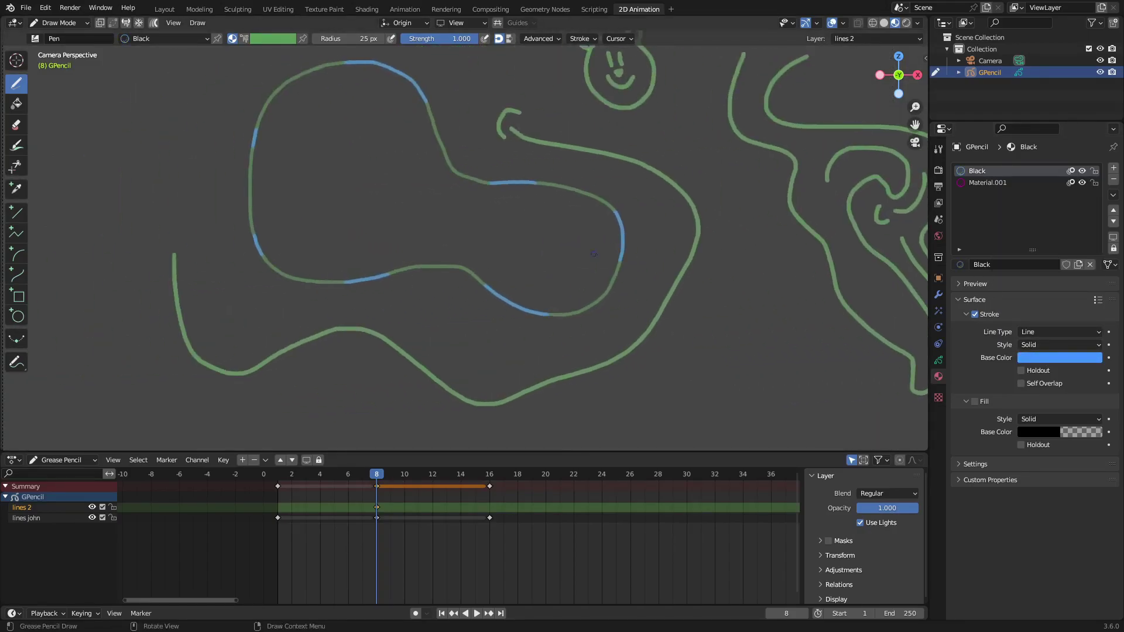
{"action": "left_click_drag", "start_coordinate": [546, 294], "coordinate": [527, 319]}
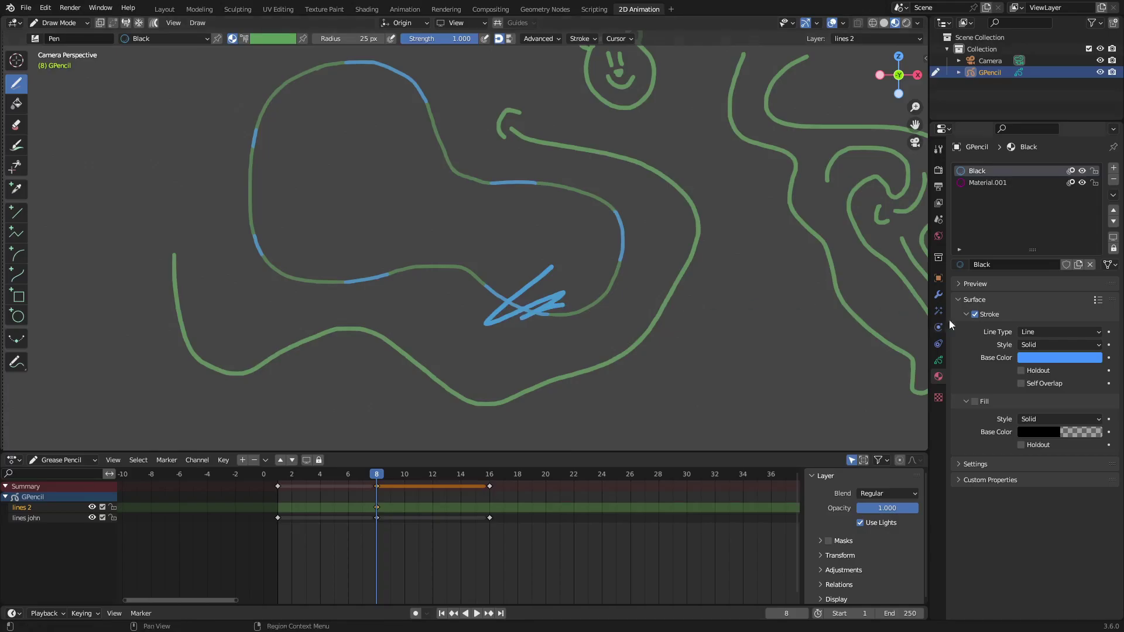
{"action": "key", "text": "ctrl+z"}
{"action": "left_click", "coordinate": [1037, 358]}
{"action": "mouse_move", "coordinate": [1063, 208]}
{"action": "left_mouse_down"}
{"action": "mouse_move", "coordinate": [1081, 248]}
{"action": "mouse_move", "coordinate": [1063, 211]}
{"action": "mouse_move", "coordinate": [1037, 197]}
{"action": "left_mouse_up"}
{"action": "left_click", "coordinate": [1059, 357]}
{"action": "left_click", "coordinate": [1069, 216]}
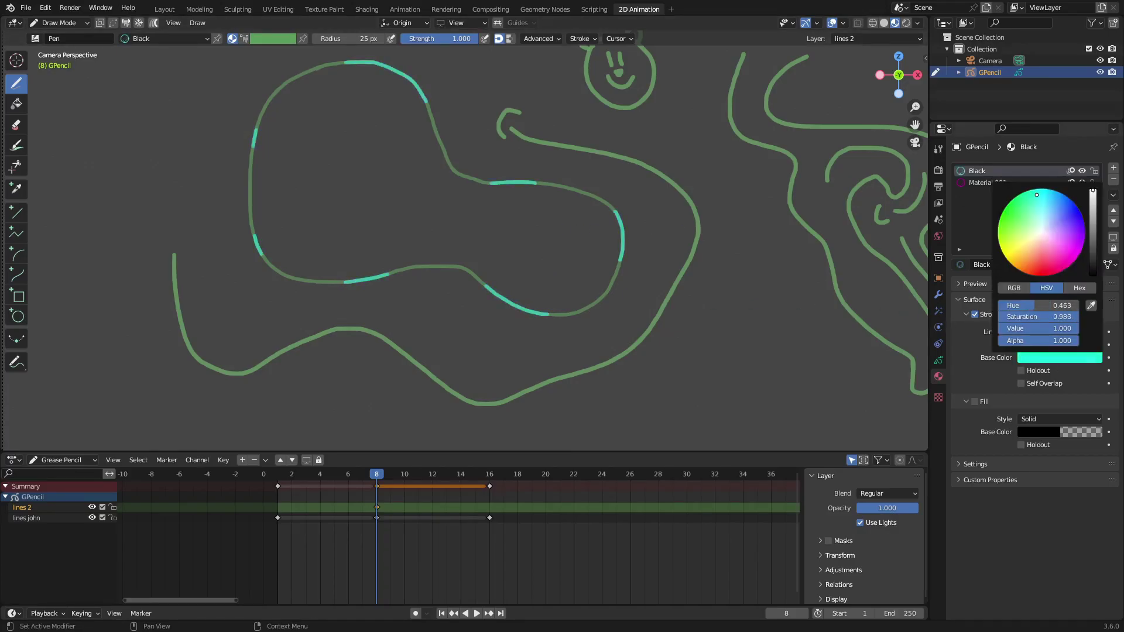
Add a new black material, Material.002, and draw black strokes across the outline
{"action": "left_click", "coordinate": [1112, 170]}
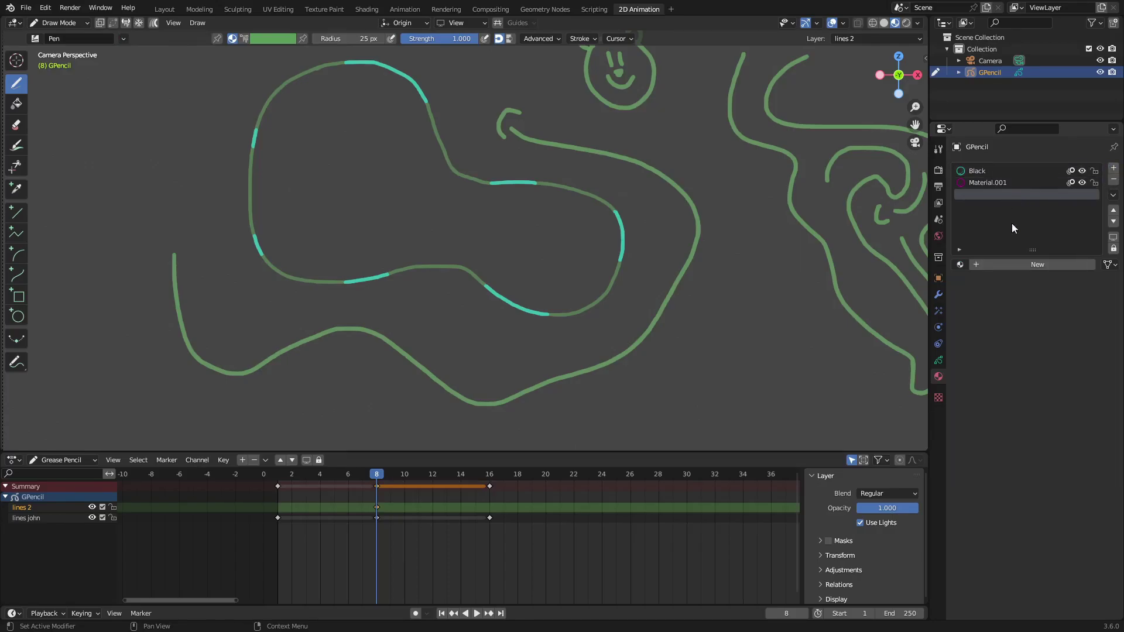
{"action": "left_click", "coordinate": [1031, 264]}
{"action": "left_click", "coordinate": [1048, 358]}
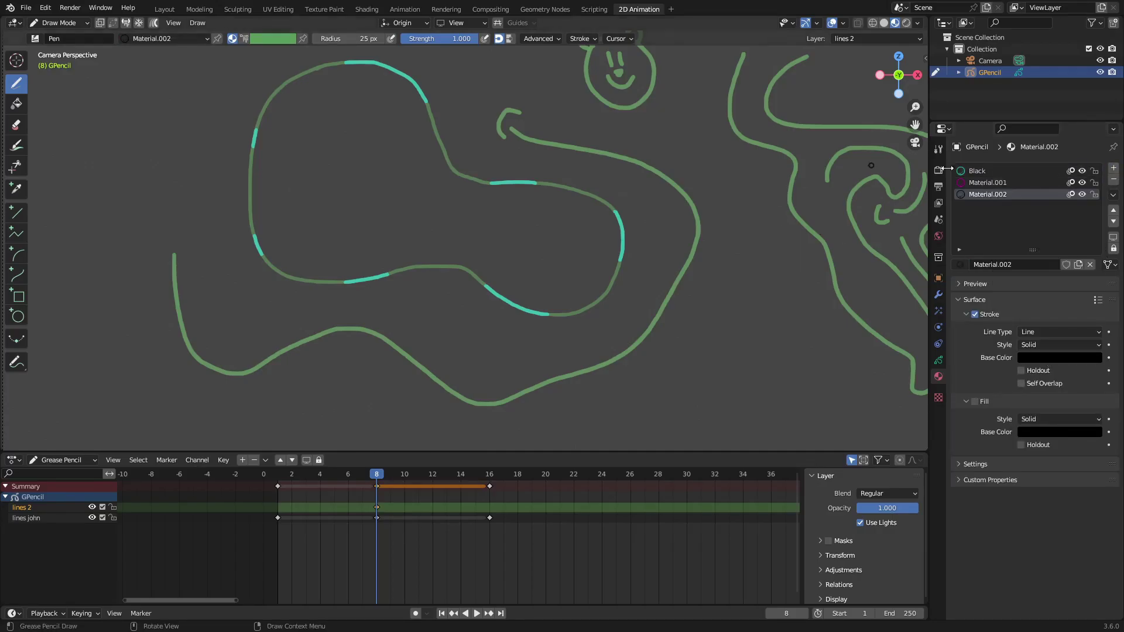
{"action": "mouse_move", "coordinate": [549, 272]}
{"action": "left_mouse_down"}
{"action": "mouse_move", "coordinate": [491, 322]}
{"action": "mouse_move", "coordinate": [504, 325]}
{"action": "left_mouse_up"}
{"action": "scroll", "coordinate": [511, 318], "scroll_direction": "up", "scroll_amount": 5}
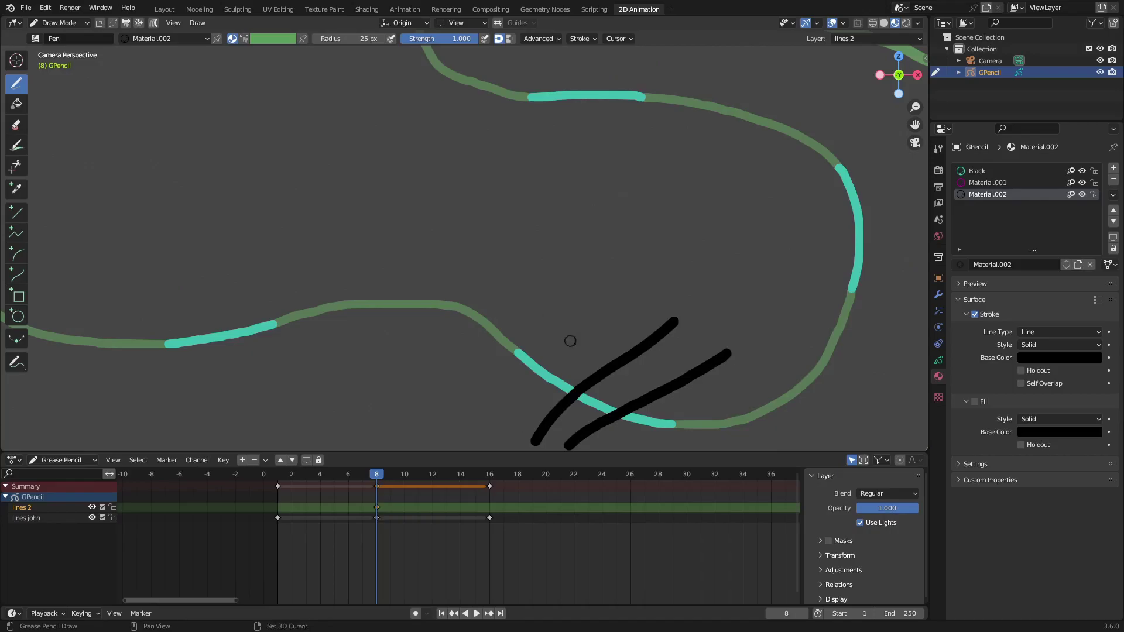
{"action": "scroll", "coordinate": [500, 252], "scroll_direction": "up", "scroll_amount": 2}
{"action": "scroll", "coordinate": [515, 238], "scroll_direction": "down", "scroll_amount": 3}
{"action": "scroll", "coordinate": [492, 125], "scroll_direction": "up", "scroll_amount": 4}
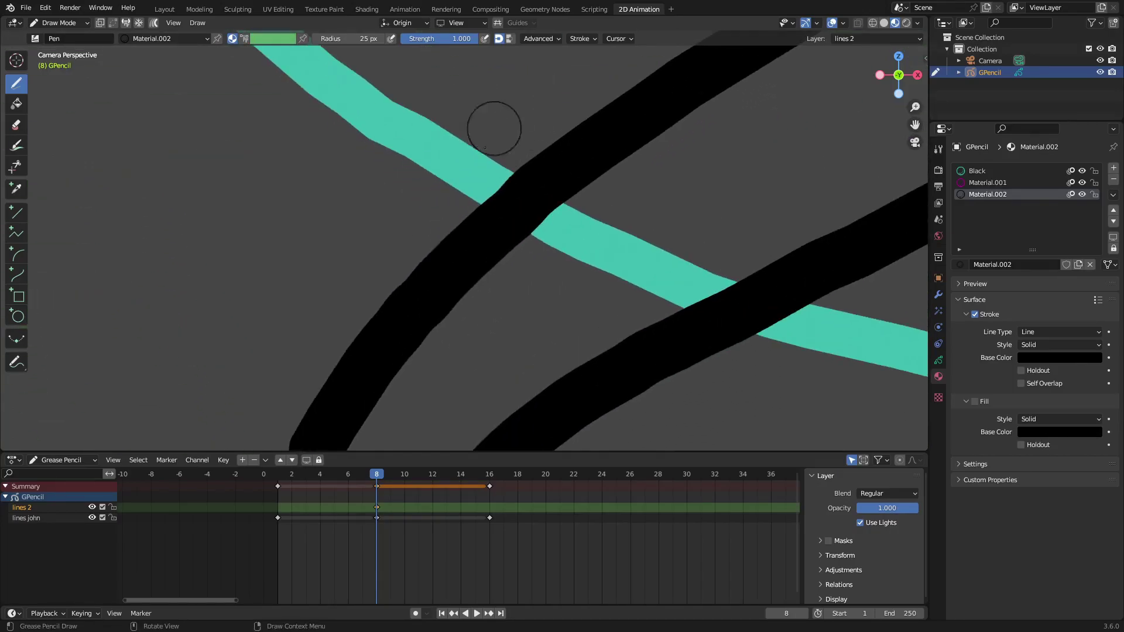
Move the original keyframed layer above lines 2
{"action": "right_click", "coordinate": [19, 501]}
{"action": "key", "text": "Escape"}
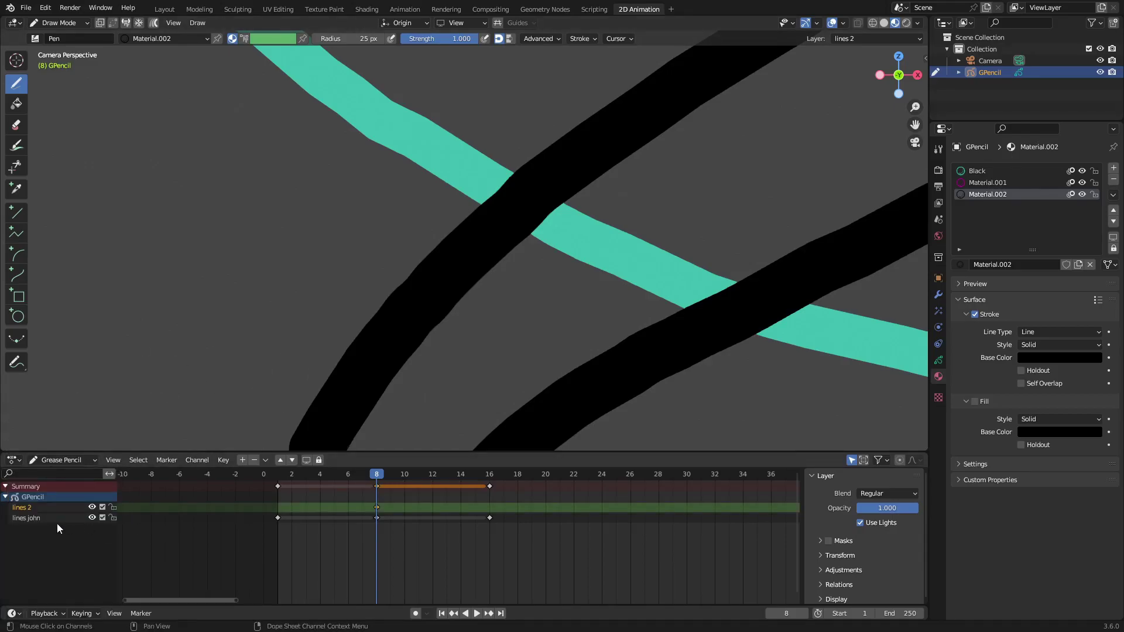
{"action": "left_click", "coordinate": [50, 517]}
{"action": "right_click", "coordinate": [50, 517]}
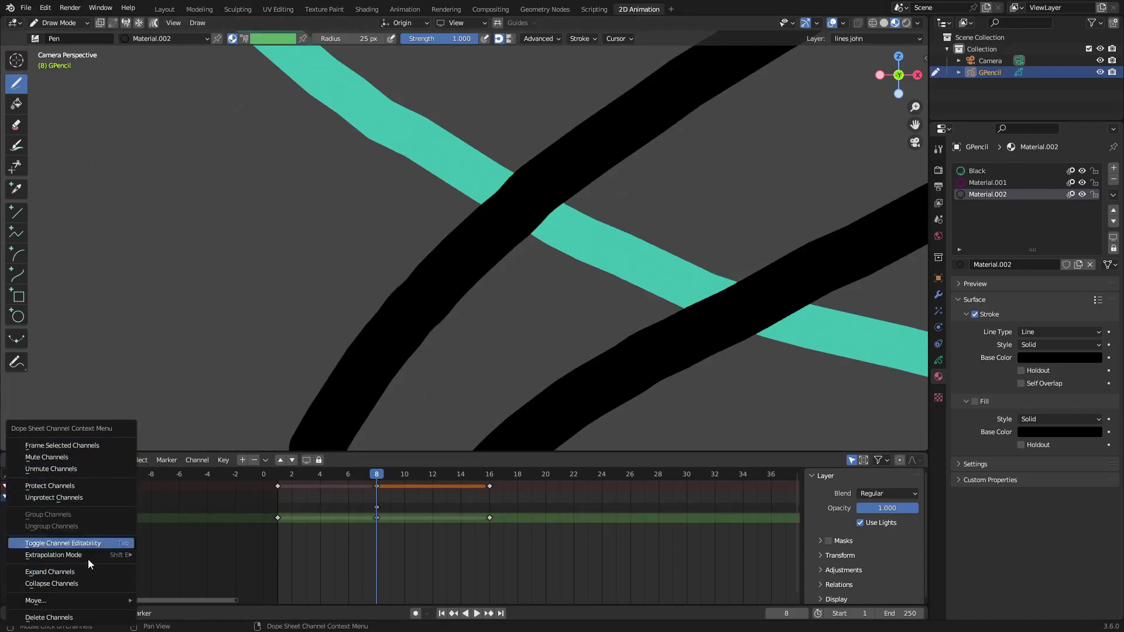
{"action": "mouse_move", "coordinate": [62, 600]}
{"action": "left_click", "coordinate": [184, 570]}
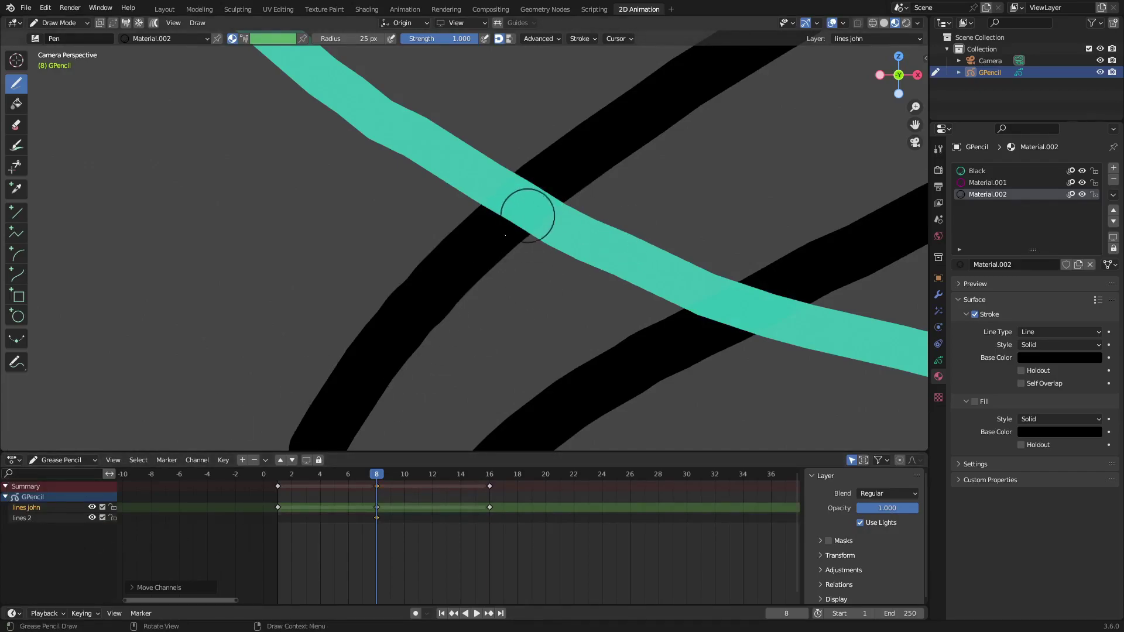
Rename the original layer 'blue' and lines 2 'black'
{"action": "double_click", "coordinate": [39, 507]}
{"action": "type", "text": "blue"}
{"action": "key", "text": "Return"}
{"action": "double_click", "coordinate": [24, 518]}
{"action": "type", "text": "black"}
{"action": "key", "text": "Return"}
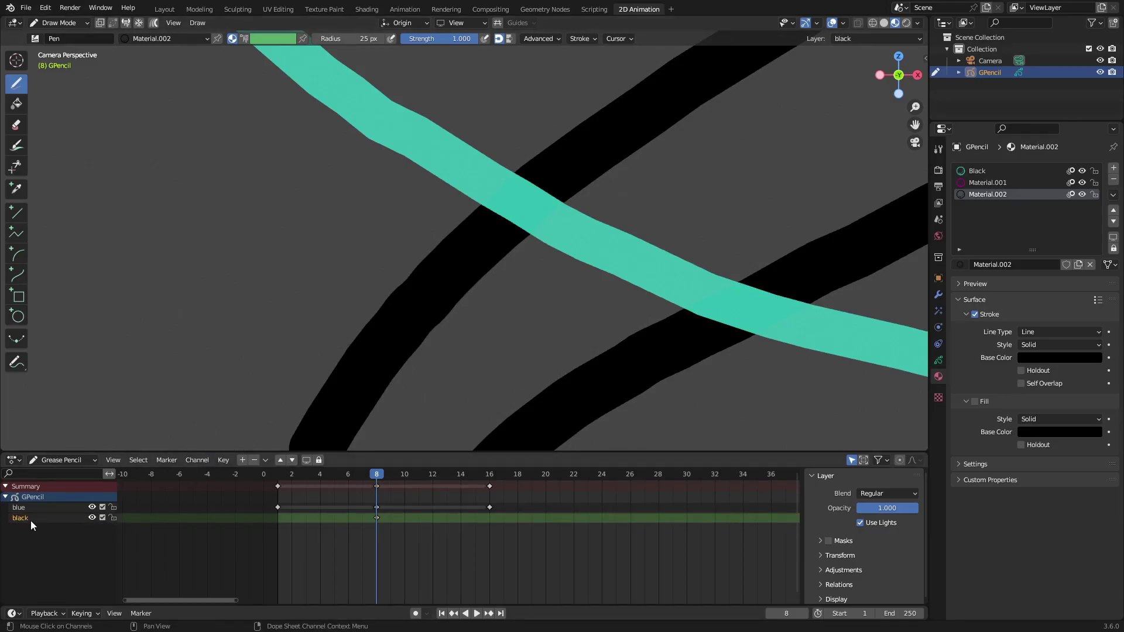
Move the black layer to the top of the layer stack
{"action": "right_click", "coordinate": [65, 515]}
{"action": "mouse_move", "coordinate": [55, 515]}
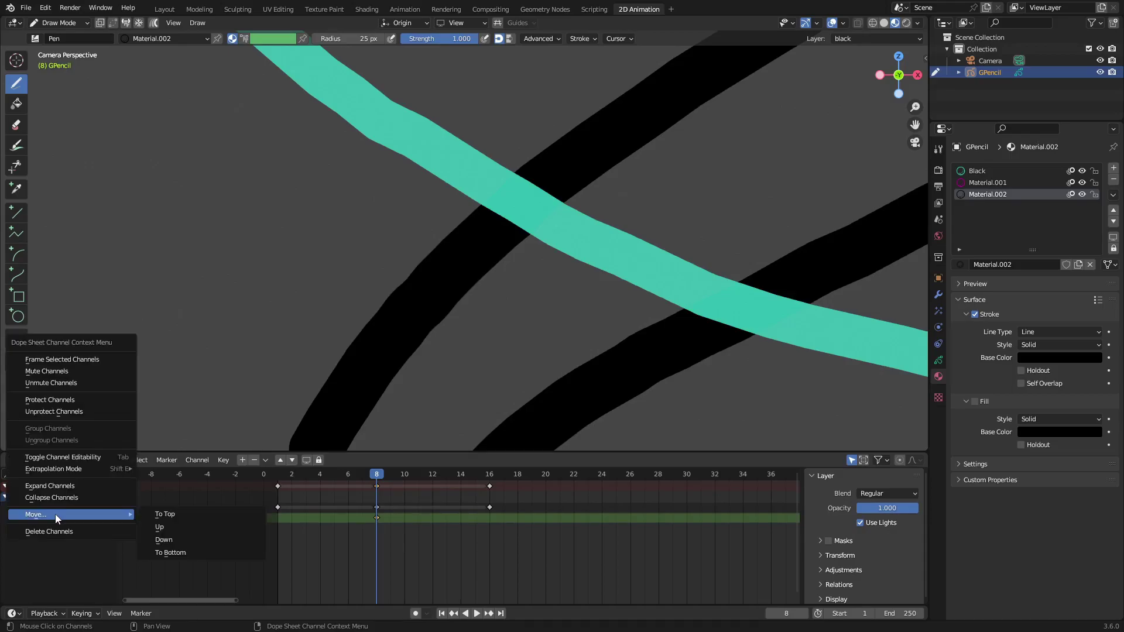
{"action": "left_click", "coordinate": [192, 517]}
{"action": "scroll", "coordinate": [469, 257], "scroll_direction": "down", "scroll_amount": 6}
{"action": "scroll", "coordinate": [469, 257], "scroll_direction": "down", "scroll_amount": 3}
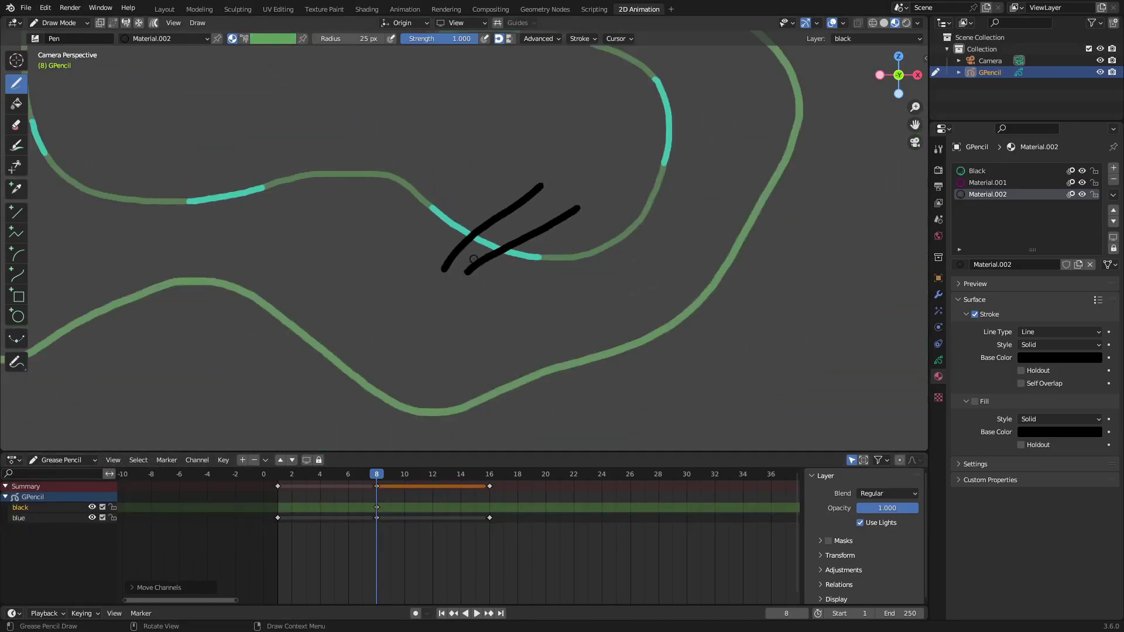
{"action": "scroll", "coordinate": [493, 256], "scroll_direction": "up", "scroll_amount": 4}
Sketch hook, diagonal and looping black strokes over and beside the drawing
{"action": "mouse_move", "coordinate": [555, 294]}
{"action": "left_mouse_down"}
{"action": "mouse_move", "coordinate": [526, 314]}
{"action": "mouse_move", "coordinate": [384, 325]}
{"action": "mouse_move", "coordinate": [404, 240]}
{"action": "left_mouse_up"}
{"action": "left_click_drag", "start_coordinate": [486, 188], "coordinate": [610, 105]}
{"action": "mouse_move", "coordinate": [572, 212]}
{"action": "left_mouse_down"}
{"action": "mouse_move", "coordinate": [686, 101]}
{"action": "mouse_move", "coordinate": [564, 59]}
{"action": "mouse_move", "coordinate": [478, 135]}
{"action": "left_mouse_up"}
{"action": "mouse_move", "coordinate": [708, 140]}
{"action": "left_mouse_down"}
{"action": "mouse_move", "coordinate": [711, 231]}
{"action": "mouse_move", "coordinate": [680, 248]}
{"action": "left_mouse_up"}
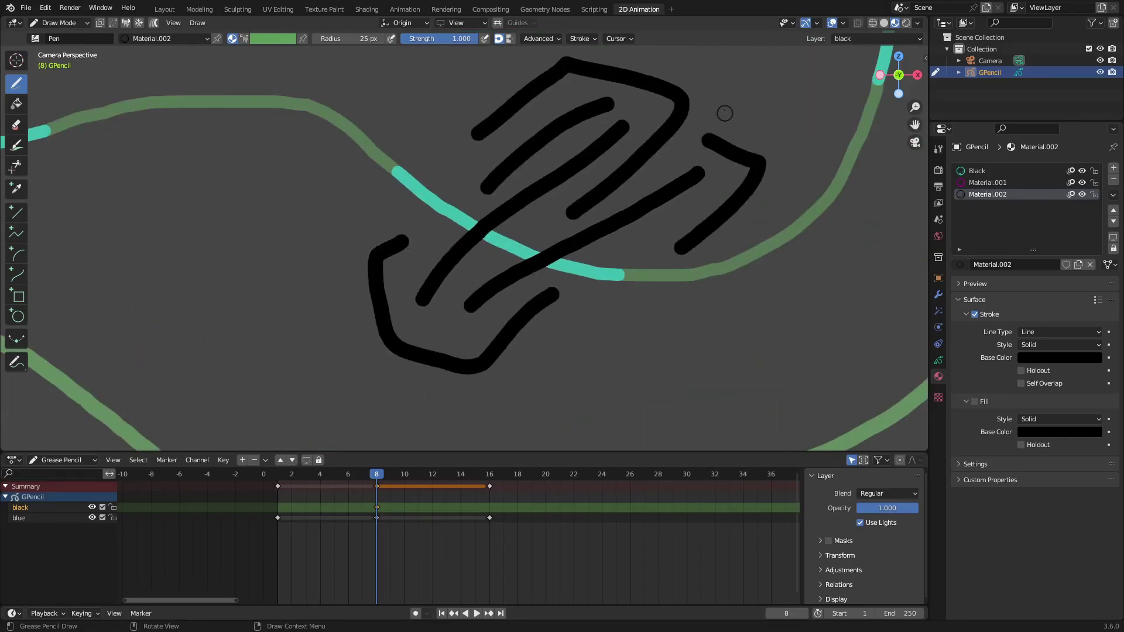